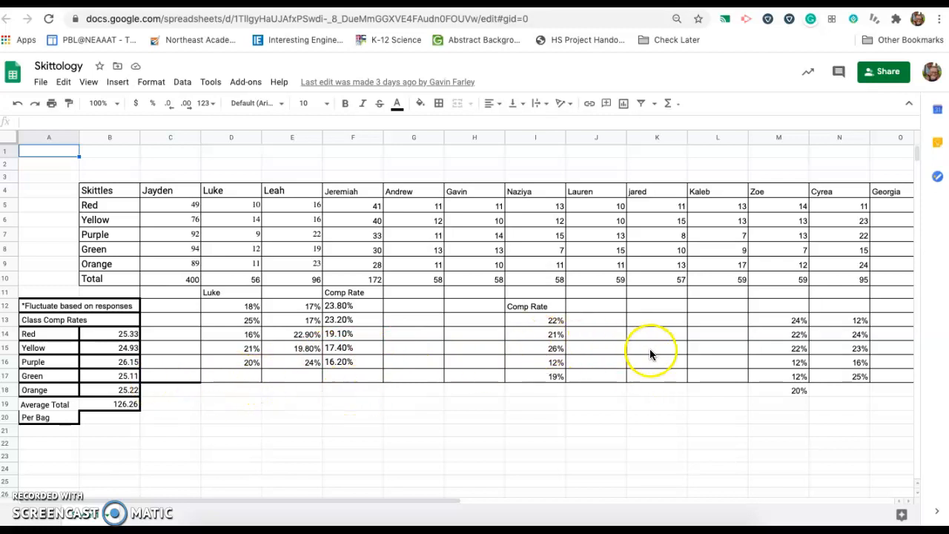
- Look through the class Skittles table across all student columns, from the first to the last
{"action": "scroll", "coordinate": [723, 361], "scroll_direction": "right", "scroll_amount": 4}
{"action": "scroll", "coordinate": [723, 361], "scroll_direction": "right", "scroll_amount": 5}
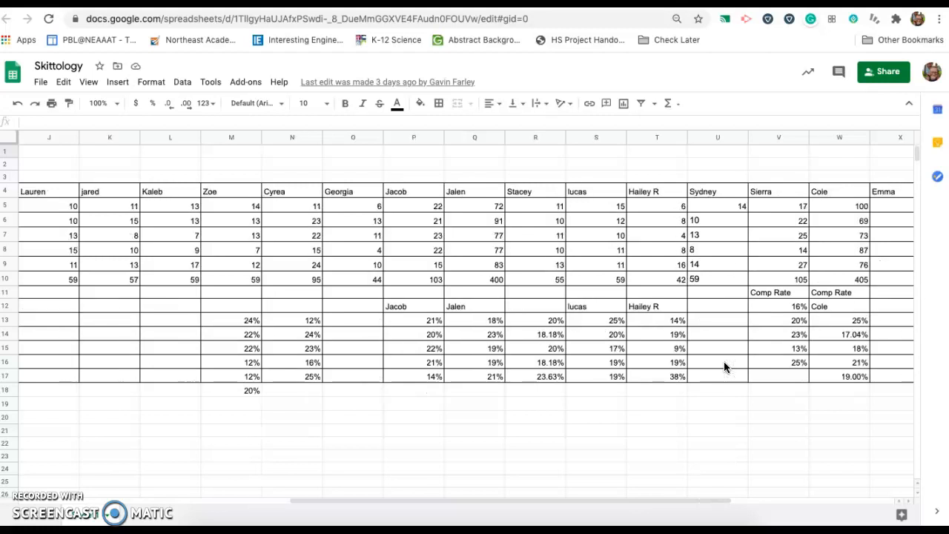
{"action": "scroll", "coordinate": [724, 361], "scroll_direction": "right", "scroll_amount": 5}
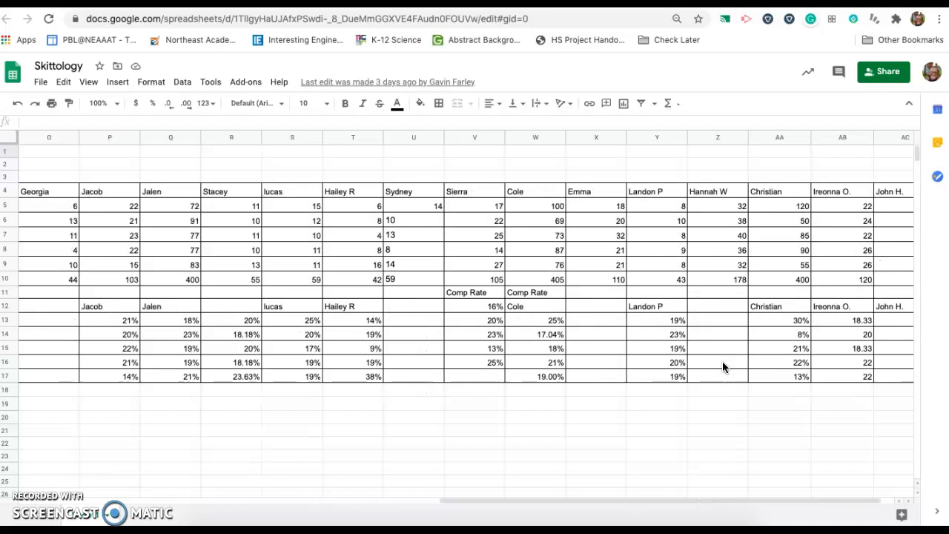
{"action": "scroll", "coordinate": [722, 361], "scroll_direction": "right", "scroll_amount": 1}
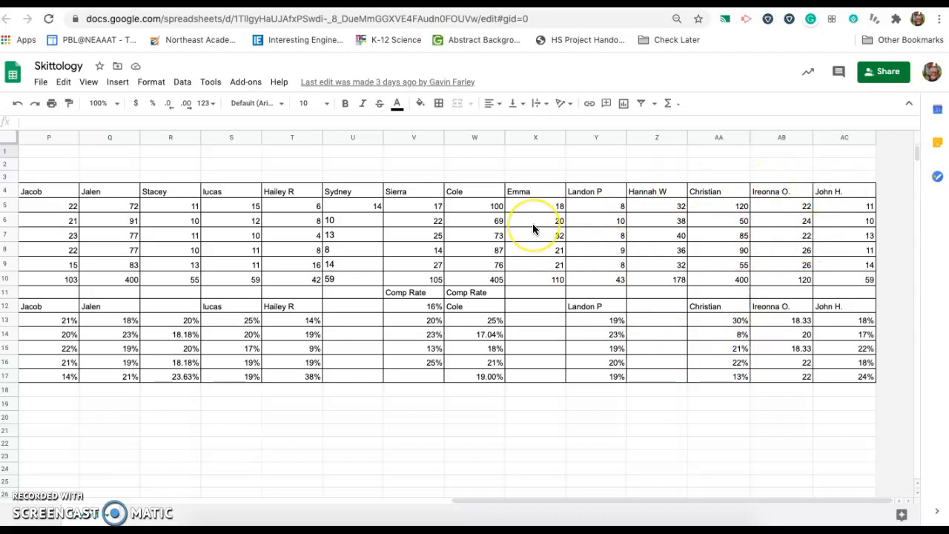
{"action": "scroll", "coordinate": [532, 228], "scroll_direction": "left", "scroll_amount": 15}
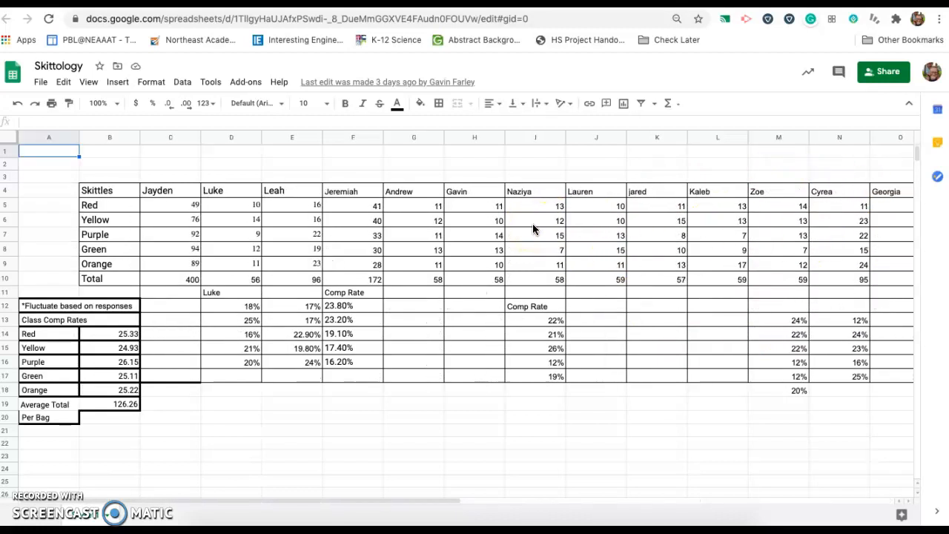
{"action": "scroll", "coordinate": [271, 229], "scroll_direction": "right", "scroll_amount": 15}
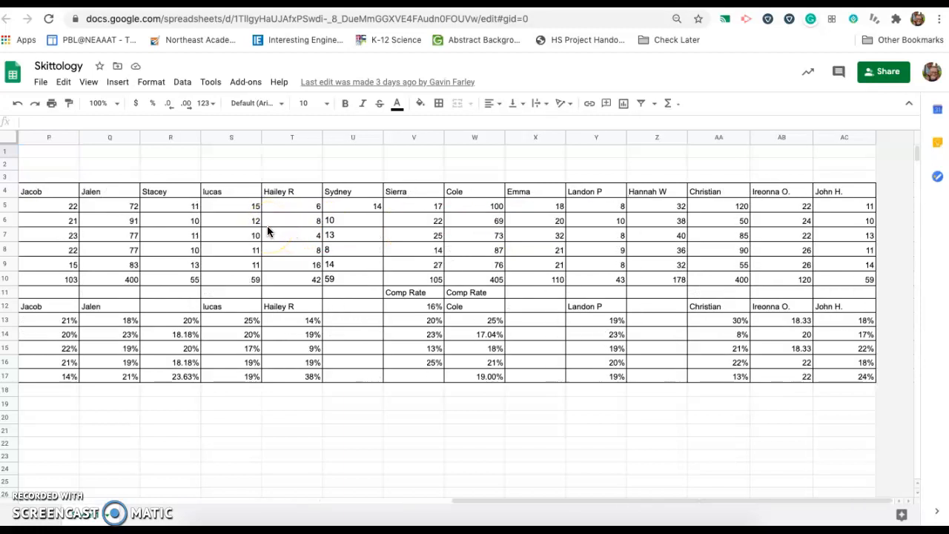
{"action": "scroll", "coordinate": [266, 232], "scroll_direction": "left", "scroll_amount": 15}
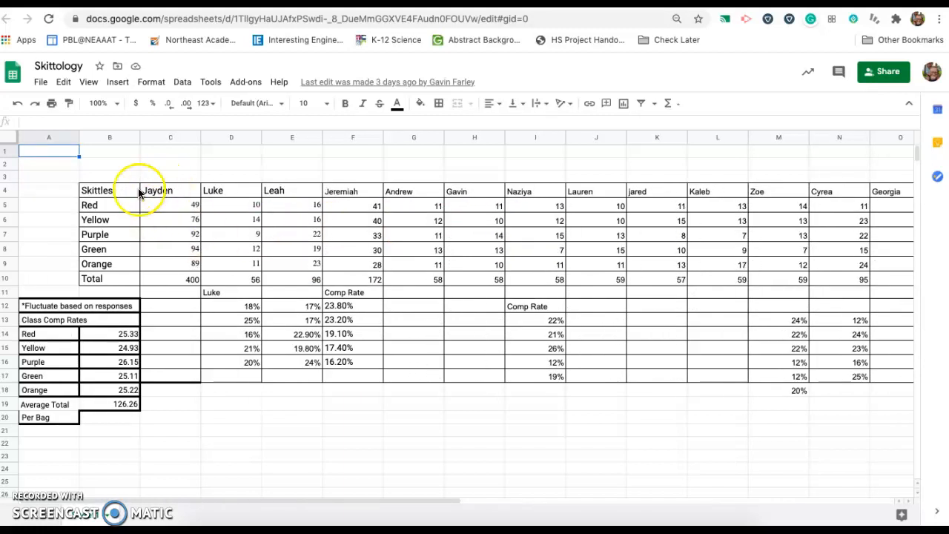
- Copy the Skittles table B4:AC10 and paste it at cell K4 of the 2020 Skittles Lab spreadsheet
{"action": "left_click_drag", "start_coordinate": [112, 194], "coordinate": [853, 280]}
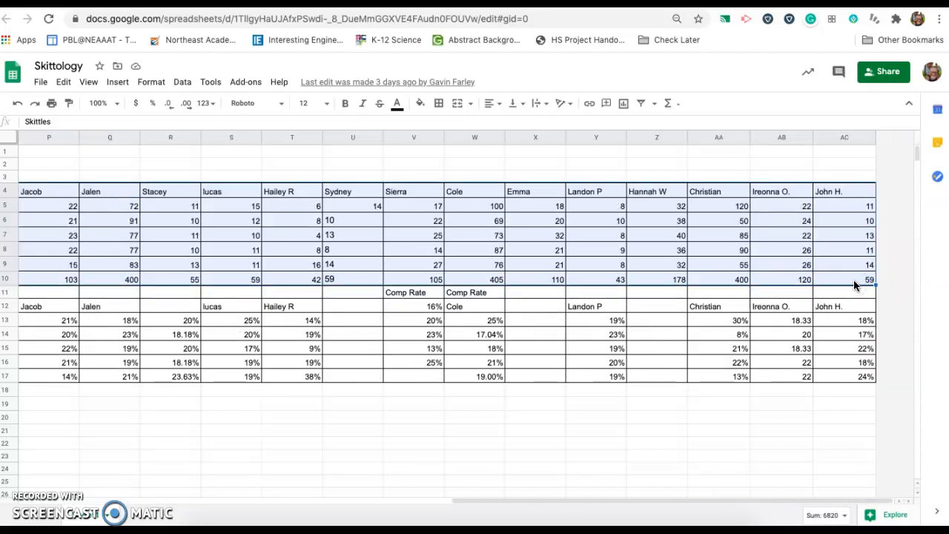
{"action": "key", "text": "ctrl+c"}
{"action": "key", "text": "ctrl+Tab"}
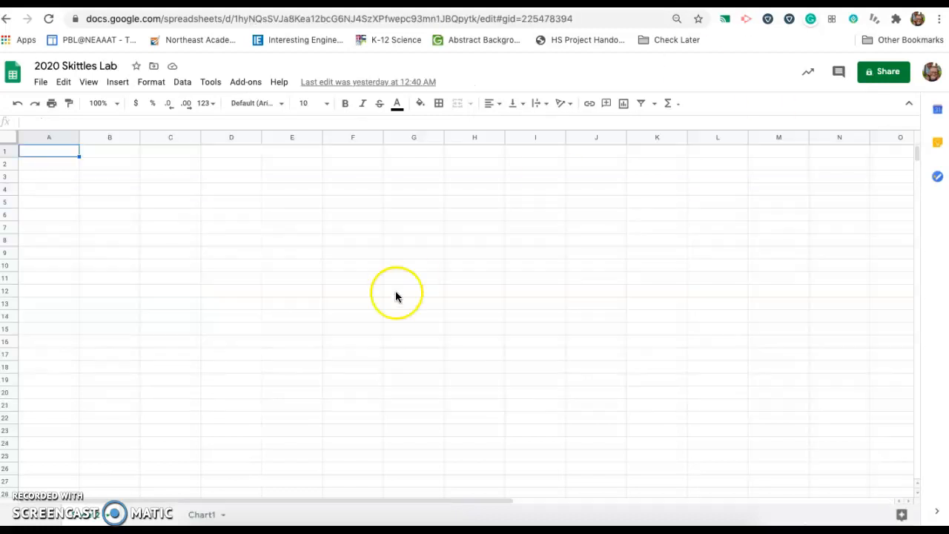
{"action": "left_click", "coordinate": [55, 181]}
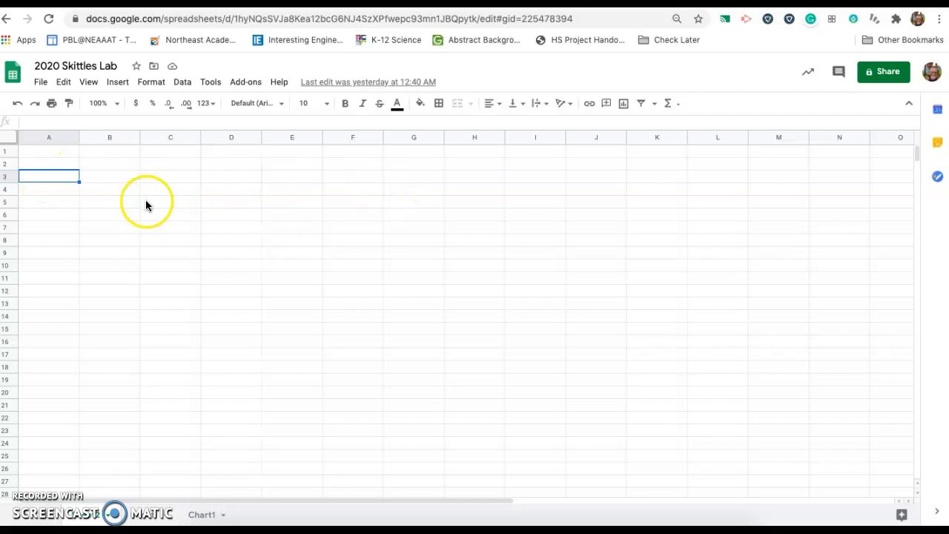
{"action": "left_click", "coordinate": [642, 195]}
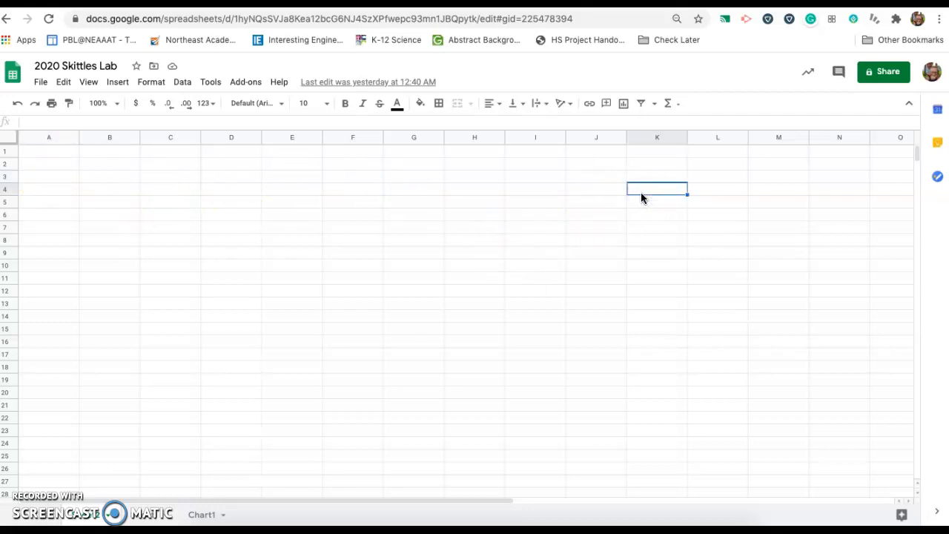
{"action": "key", "text": "ctrl+v"}
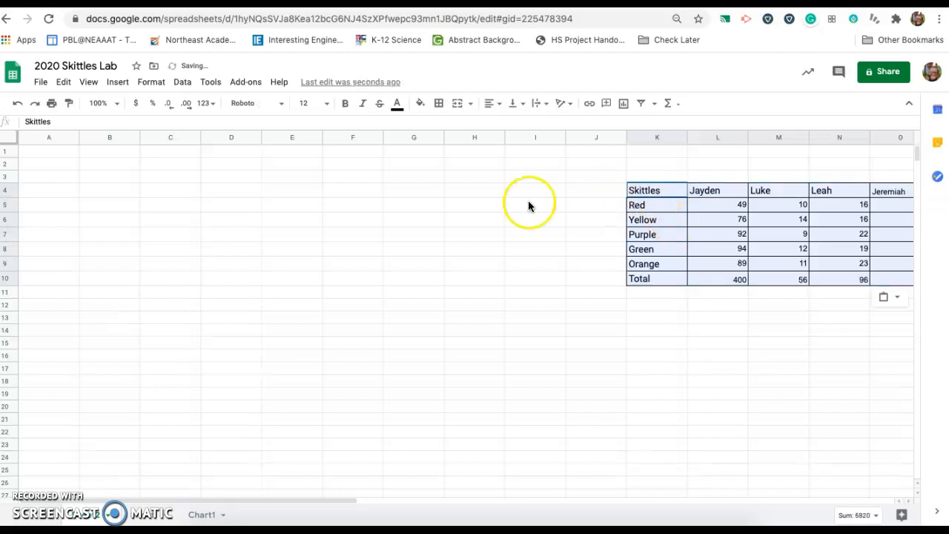
- Try to paste the table transposed at cell A5
{"action": "left_click", "coordinate": [30, 207]}
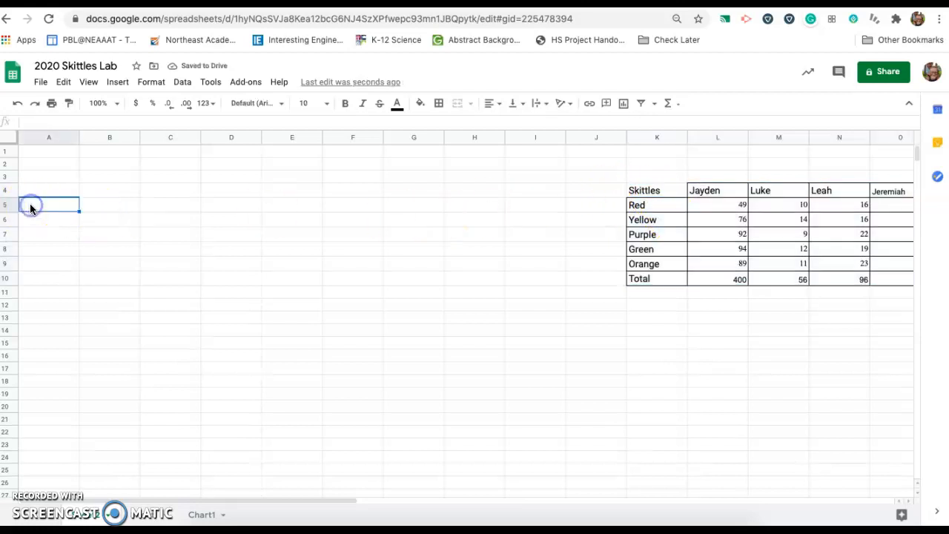
{"action": "right_click", "coordinate": [29, 208]}
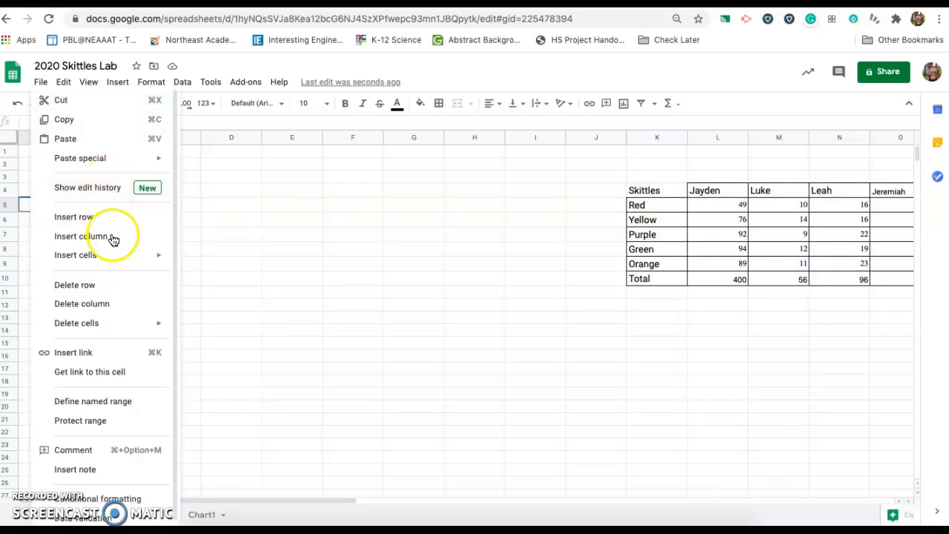
{"action": "mouse_move", "coordinate": [140, 157]}
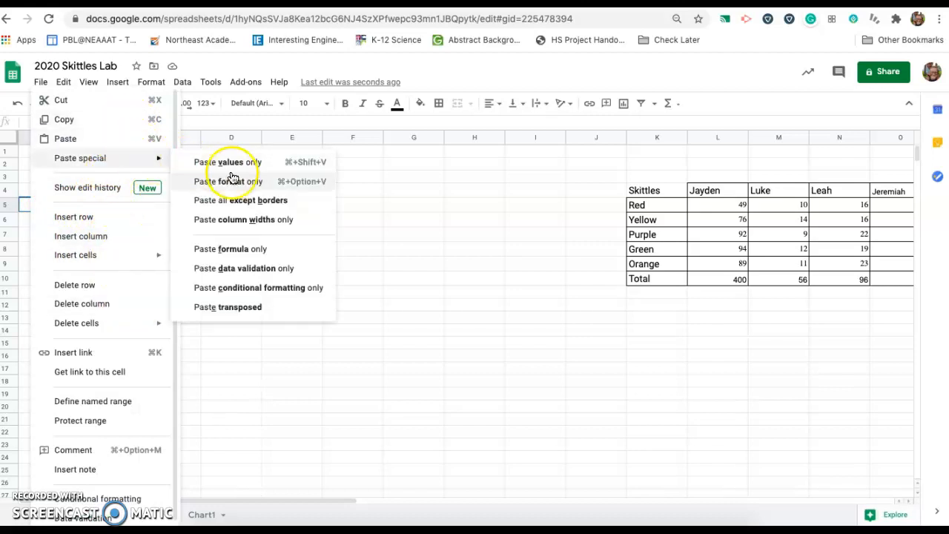
{"action": "left_click", "coordinate": [239, 312]}
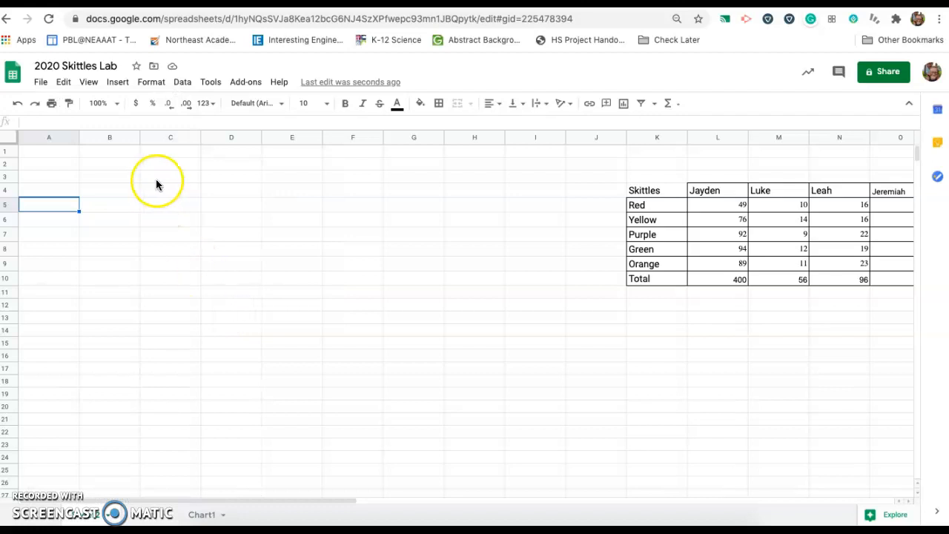
- Copy the whole pasted table K4:AL10 and paste it transposed at cell A4
{"action": "left_click", "coordinate": [645, 190]}
{"action": "left_click", "coordinate": [810, 278], "text": "shift"}
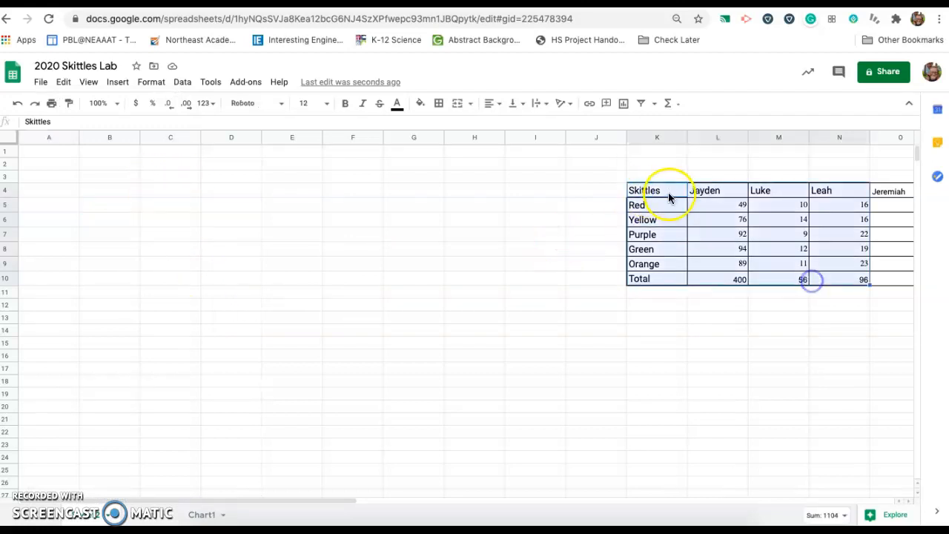
{"action": "left_click_drag", "start_coordinate": [702, 194], "coordinate": [805, 235]}
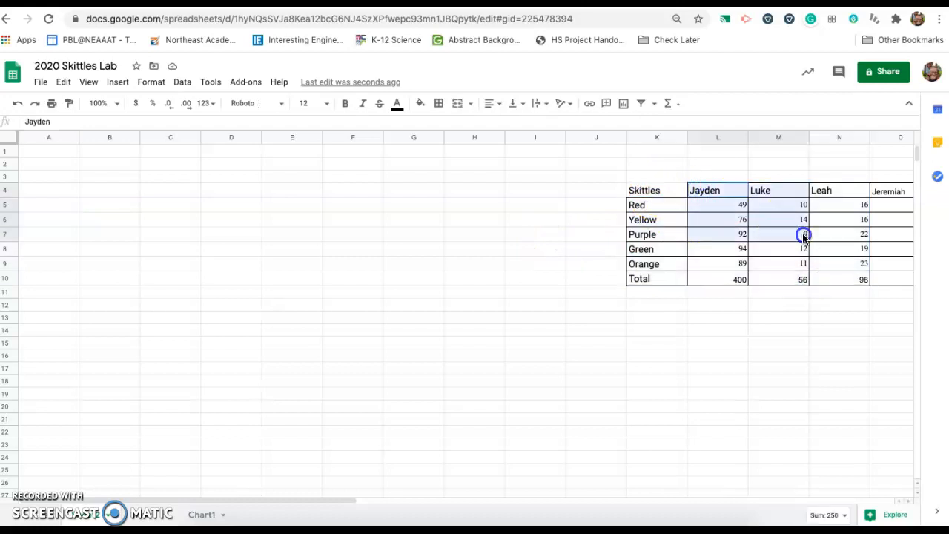
{"action": "left_click_drag", "start_coordinate": [659, 191], "coordinate": [837, 280]}
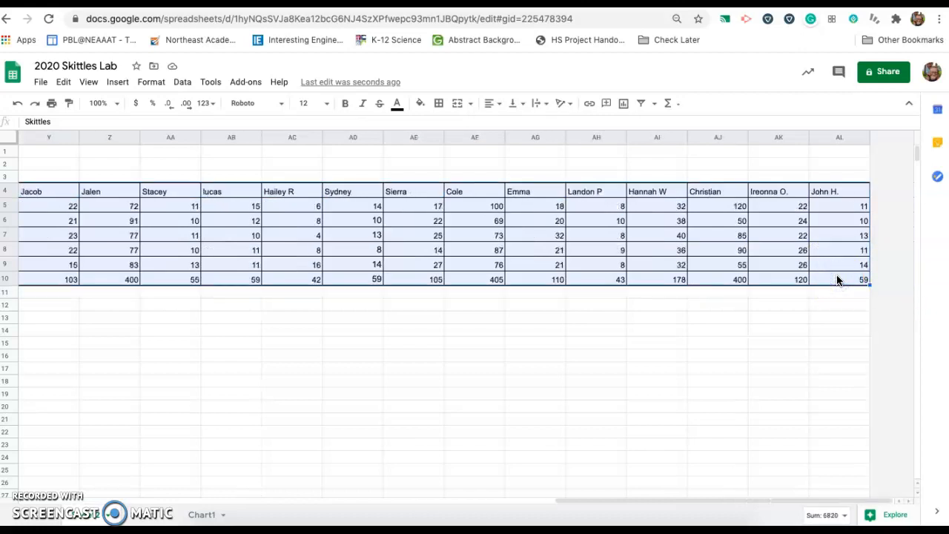
{"action": "key", "text": "super+c"}
{"action": "scroll", "coordinate": [561, 286], "scroll_direction": "left", "scroll_amount": 20}
{"action": "left_click", "coordinate": [37, 195]}
{"action": "right_click", "coordinate": [38, 195]}
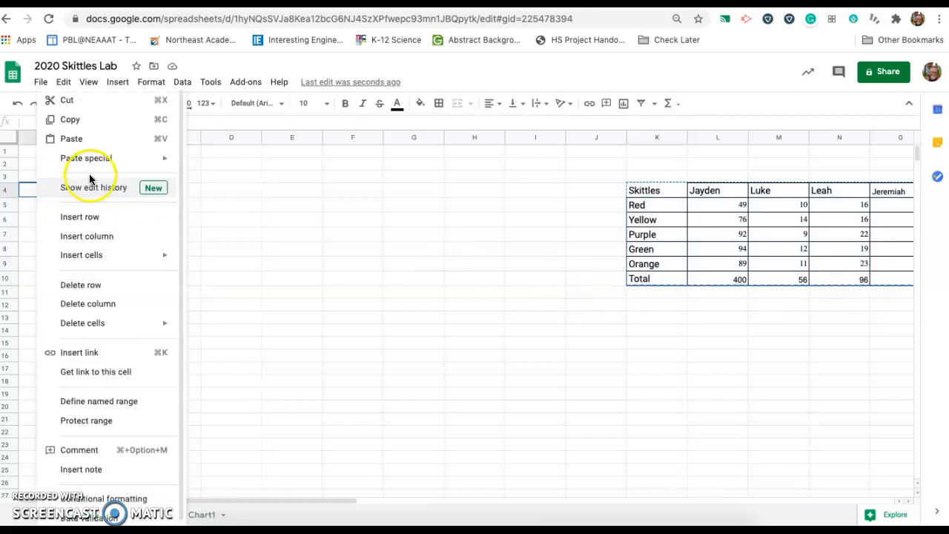
{"action": "mouse_move", "coordinate": [95, 169]}
{"action": "left_click", "coordinate": [255, 314]}
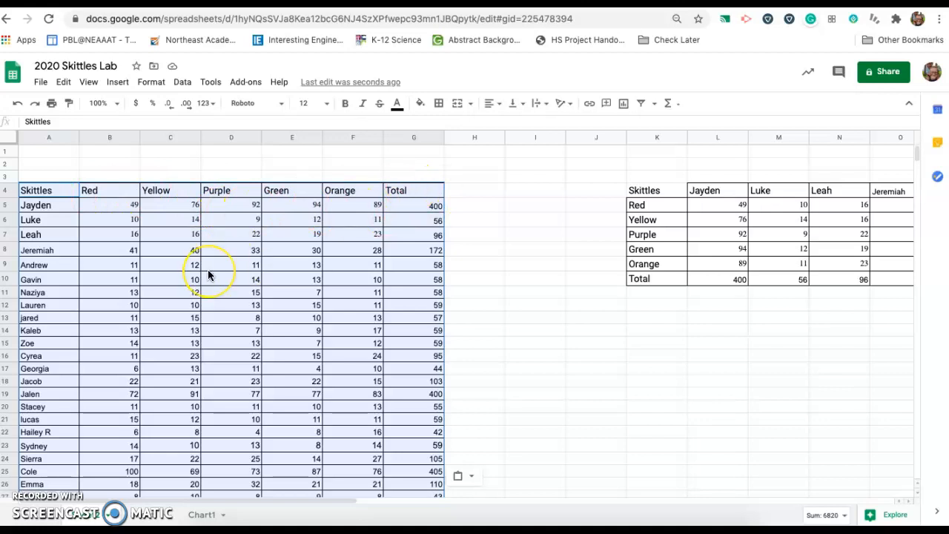
- Set the font size of the whole transposed table to 11
{"action": "scroll", "coordinate": [208, 275], "scroll_direction": "down", "scroll_amount": 3}
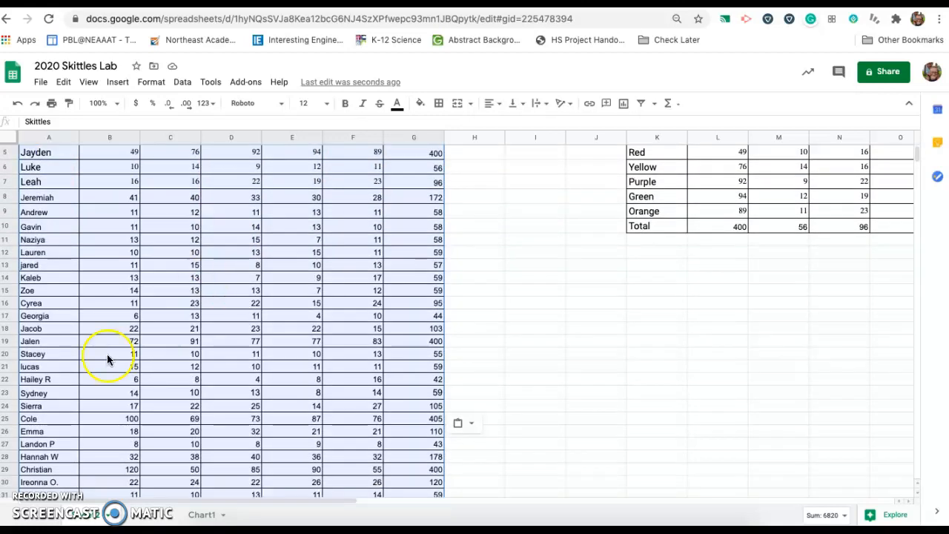
{"action": "scroll", "coordinate": [107, 339], "scroll_direction": "down", "scroll_amount": 1}
{"action": "scroll", "coordinate": [108, 338], "scroll_direction": "down", "scroll_amount": 2}
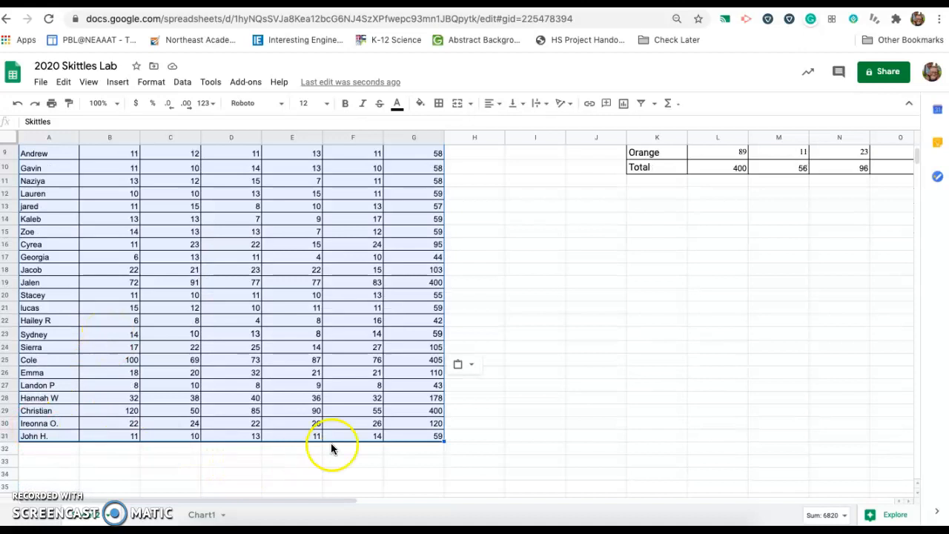
{"action": "scroll", "coordinate": [362, 434], "scroll_direction": "up", "scroll_amount": 1}
{"action": "scroll", "coordinate": [362, 434], "scroll_direction": "up", "scroll_amount": 2}
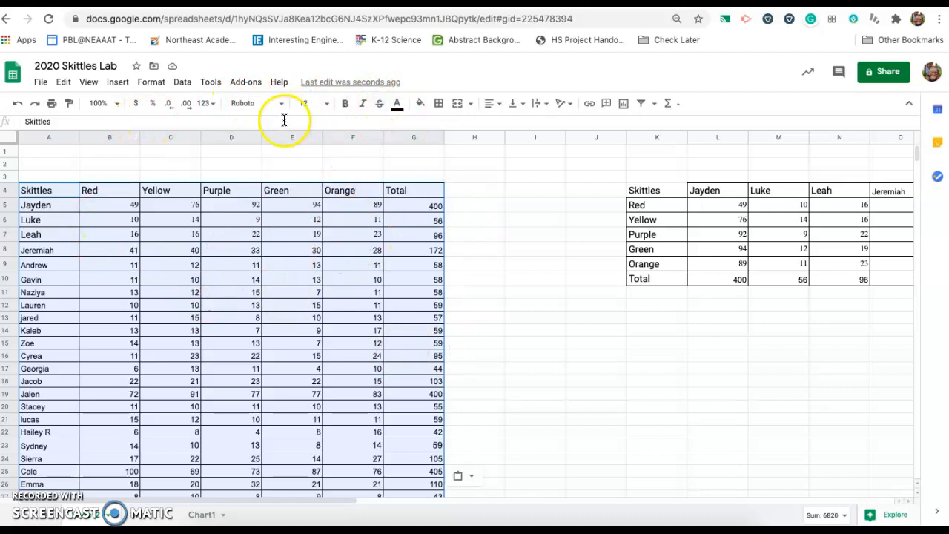
{"action": "left_click", "coordinate": [326, 103]}
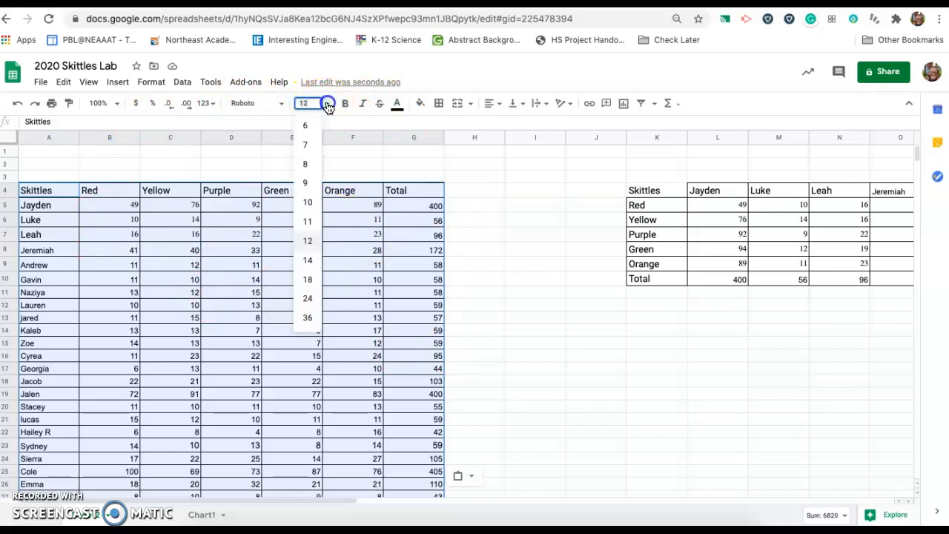
{"action": "left_click", "coordinate": [310, 220]}
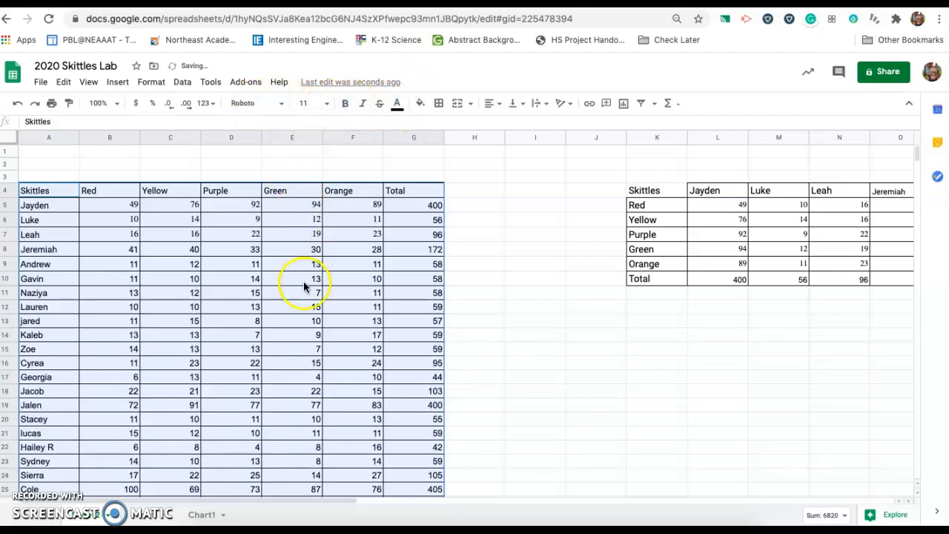
- Clear the borders of the transposed table and reapply all borders to its cells
{"action": "left_click", "coordinate": [439, 103]}
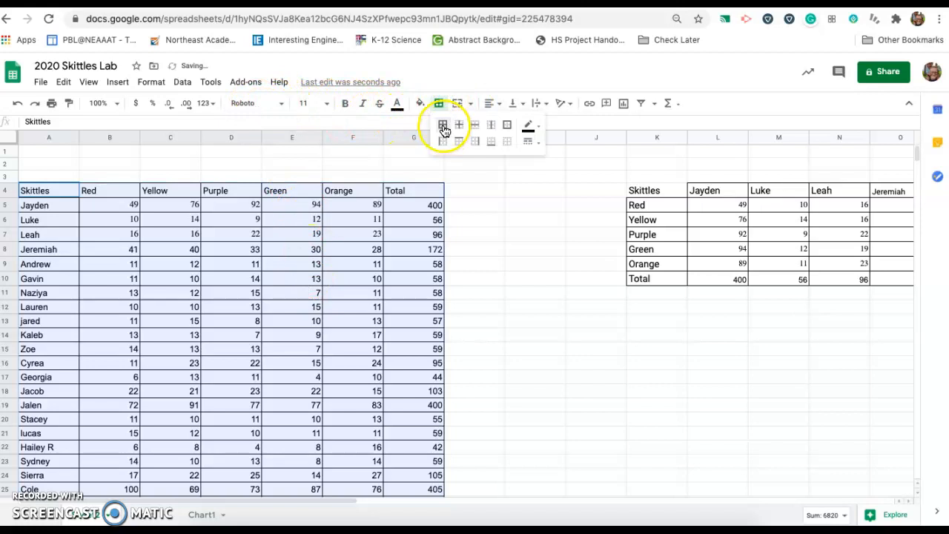
{"action": "left_click", "coordinate": [507, 141]}
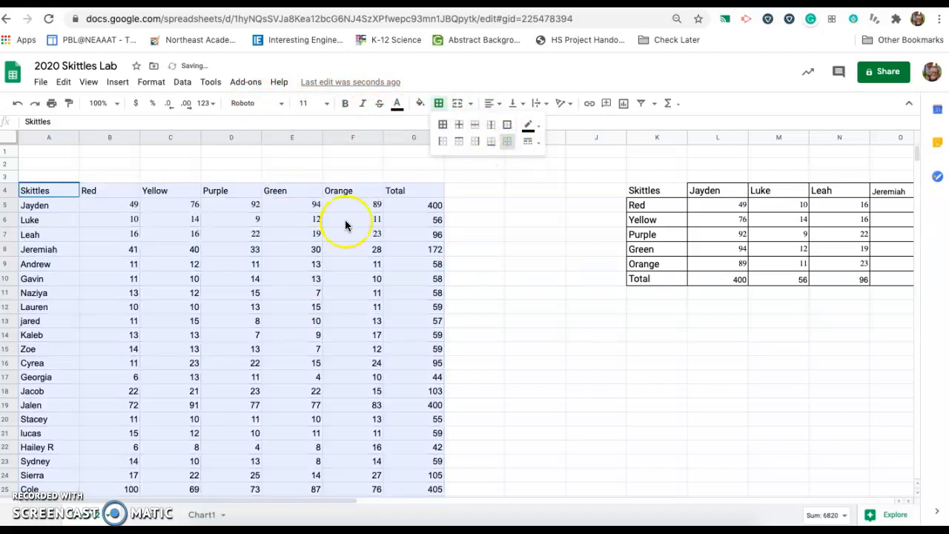
{"action": "left_click", "coordinate": [443, 123]}
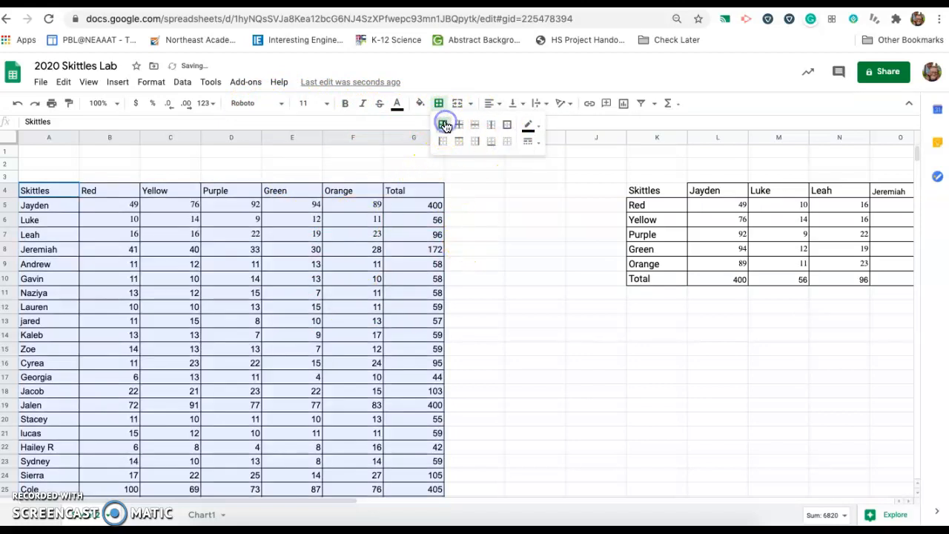
- Delete the contents of the horizontal table in K4:AL10 and clear the formatting of those cells
{"action": "scroll", "coordinate": [378, 353], "scroll_direction": "down", "scroll_amount": 4}
{"action": "scroll", "coordinate": [378, 353], "scroll_direction": "up", "scroll_amount": 1}
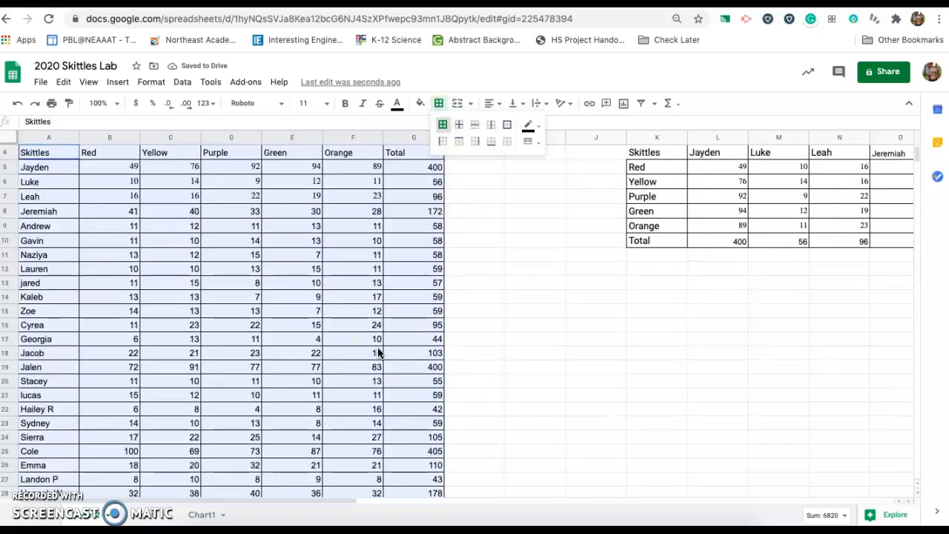
{"action": "scroll", "coordinate": [285, 349], "scroll_direction": "up", "scroll_amount": 2}
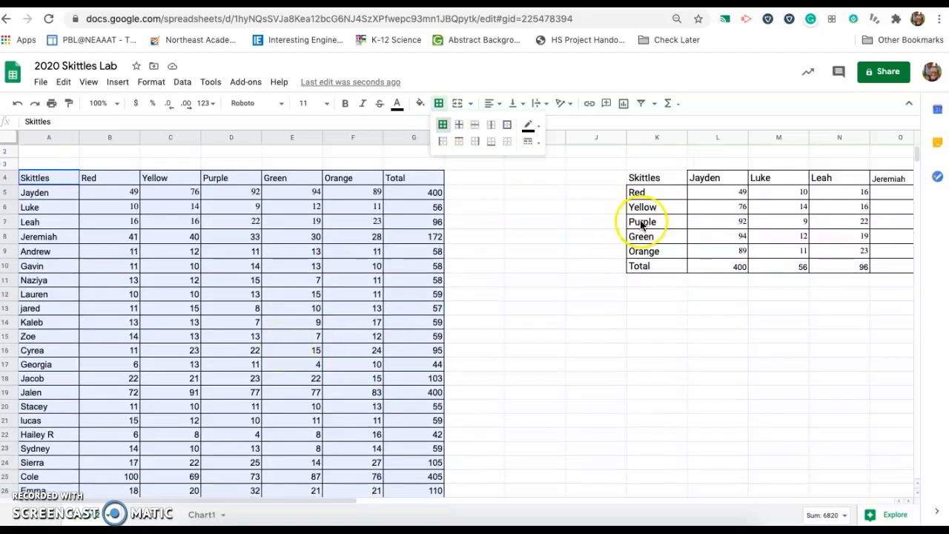
{"action": "left_click_drag", "start_coordinate": [636, 178], "coordinate": [869, 266]}
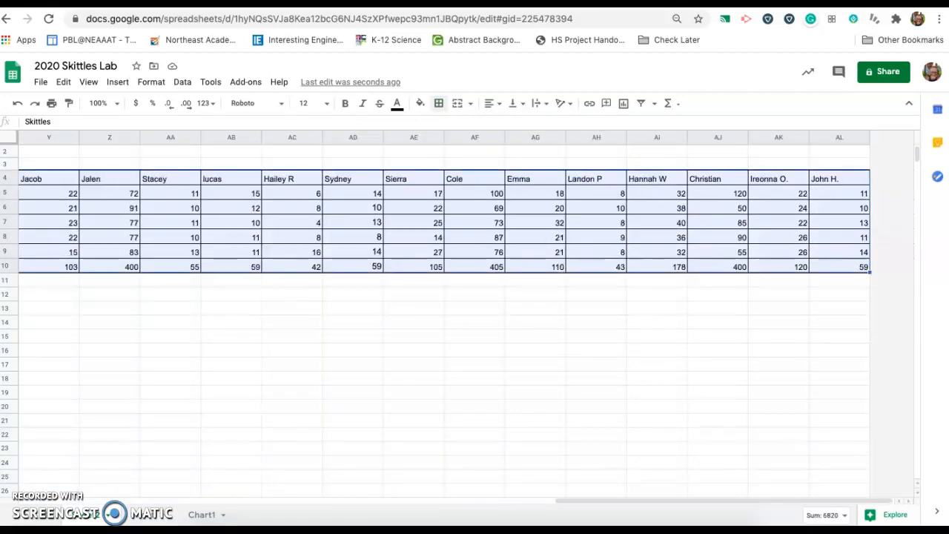
{"action": "key", "text": "Delete"}
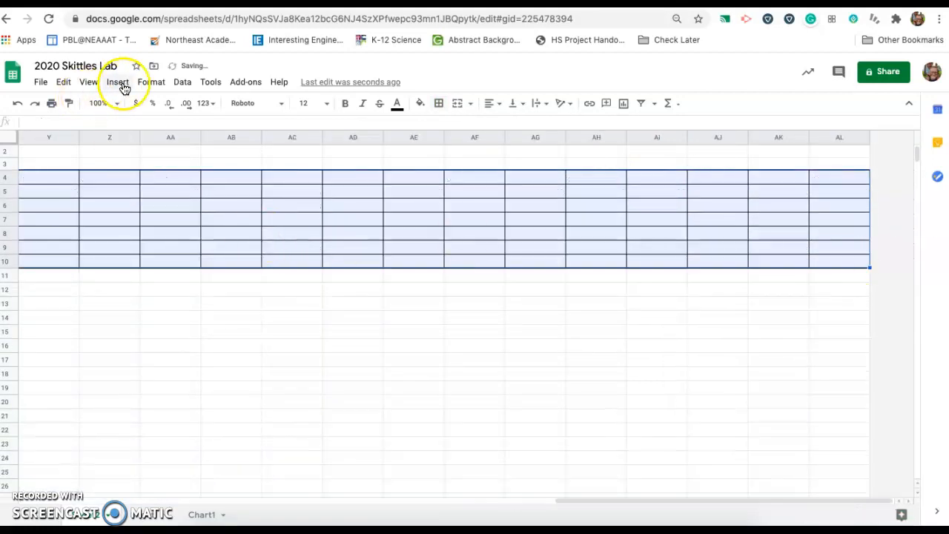
{"action": "left_click", "coordinate": [137, 84]}
{"action": "left_click", "coordinate": [196, 420]}
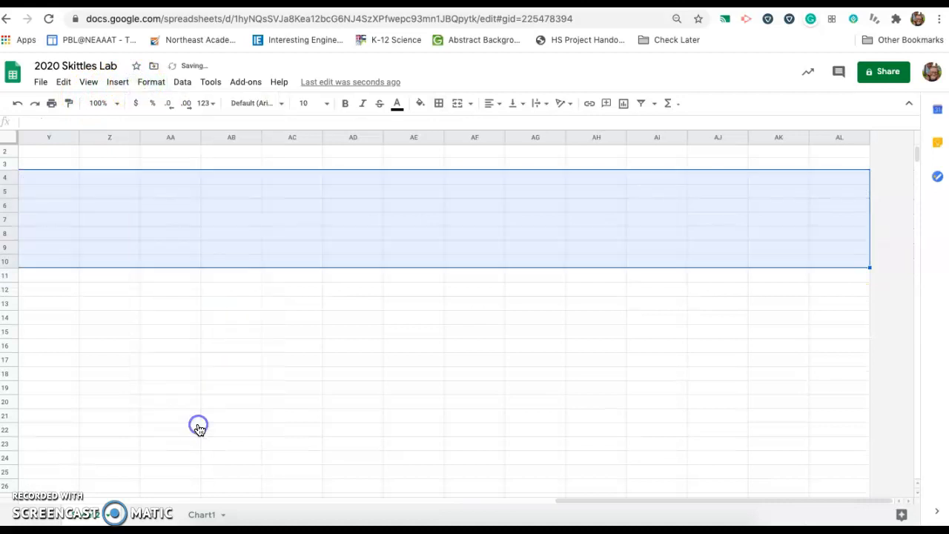
- Copy the colour headers Red through Orange from B4:F4 and paste them beside the Total column, starting at H4
{"action": "left_click", "coordinate": [461, 180]}
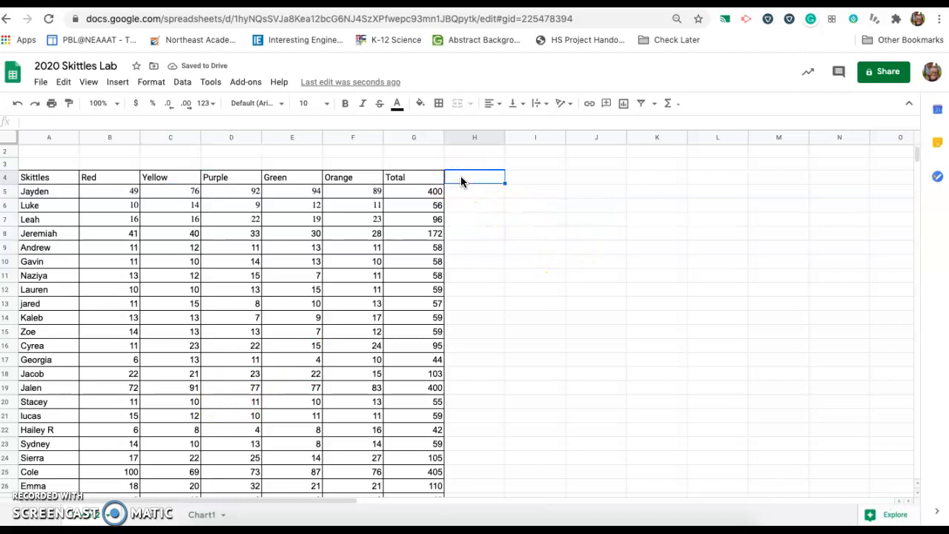
{"action": "left_click_drag", "start_coordinate": [99, 177], "coordinate": [363, 184]}
{"action": "key", "text": "ctrl+c"}
{"action": "left_click", "coordinate": [462, 178]}
{"action": "key", "text": "ctrl+v"}
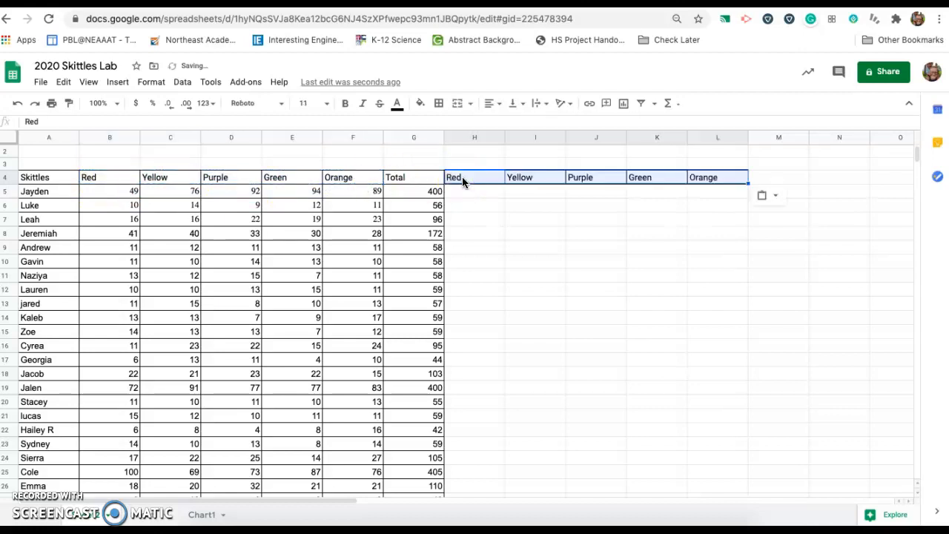
- Calculate the first student's red percentage in H5 with the formula =B5/G5*100
{"action": "left_click", "coordinate": [469, 195]}
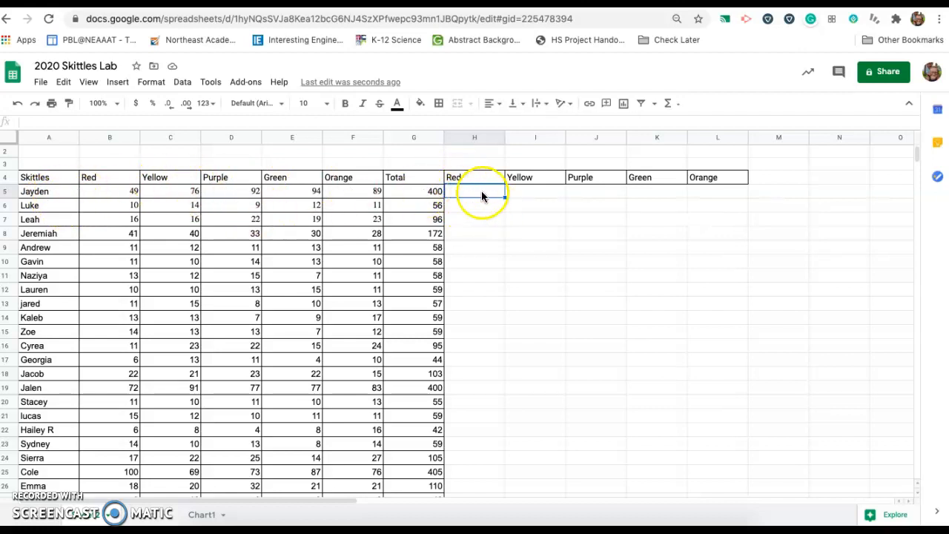
{"action": "type", "text": "="}
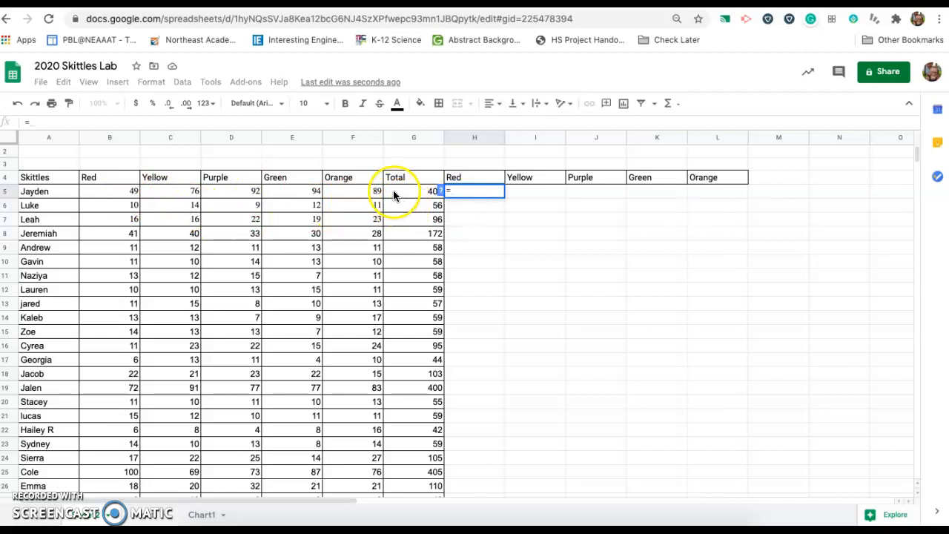
{"action": "left_click", "coordinate": [132, 192]}
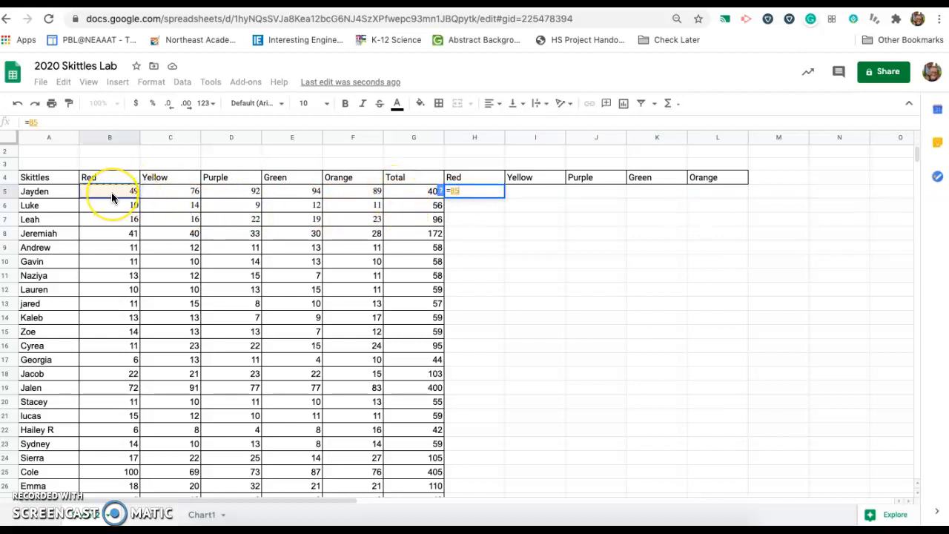
{"action": "type", "text": "/"}
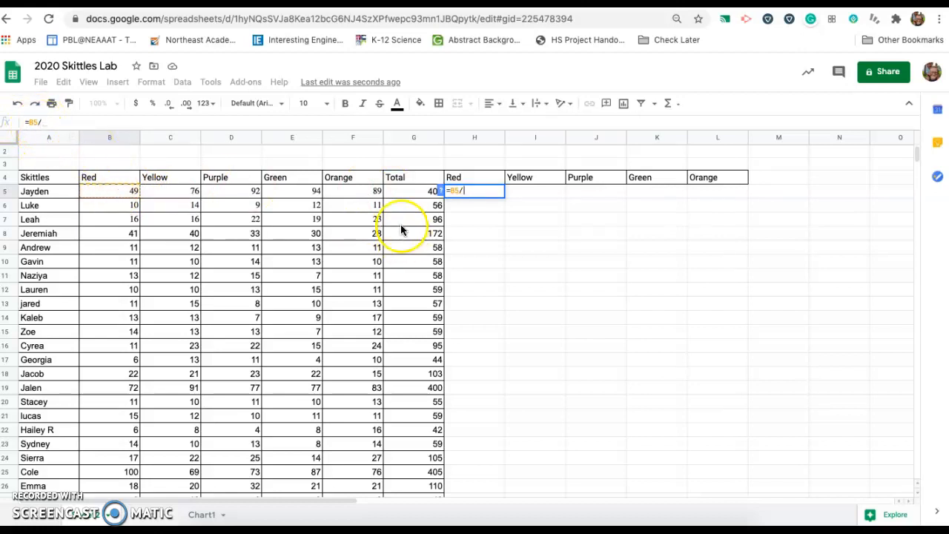
{"action": "left_click", "coordinate": [409, 191]}
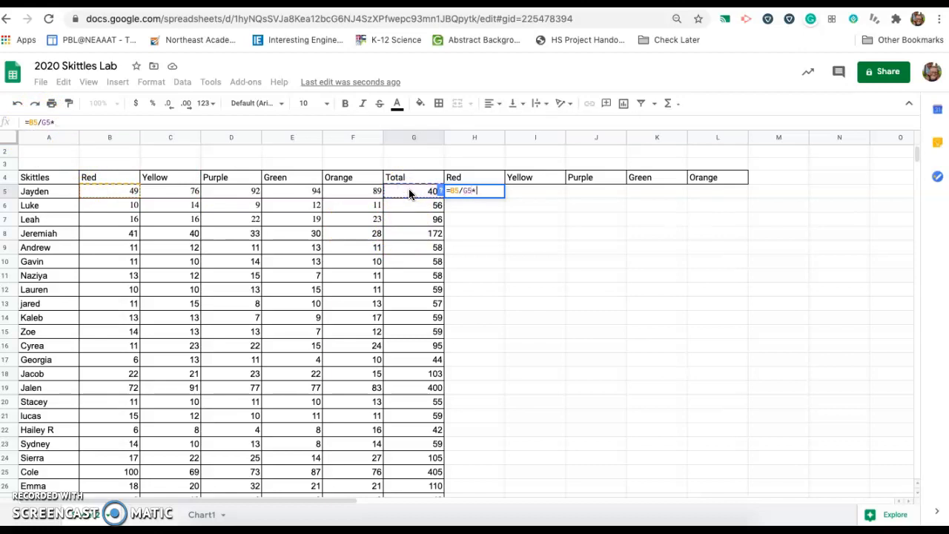
{"action": "type", "text": "*100"}
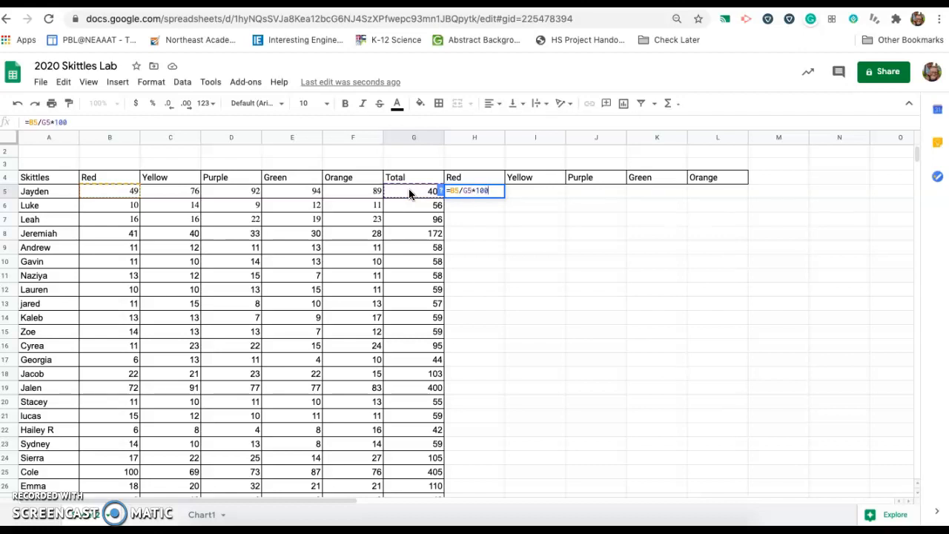
{"action": "key", "text": "Return"}
- Fill the red percentage formula from H5 down through H31
{"action": "left_click", "coordinate": [465, 195]}
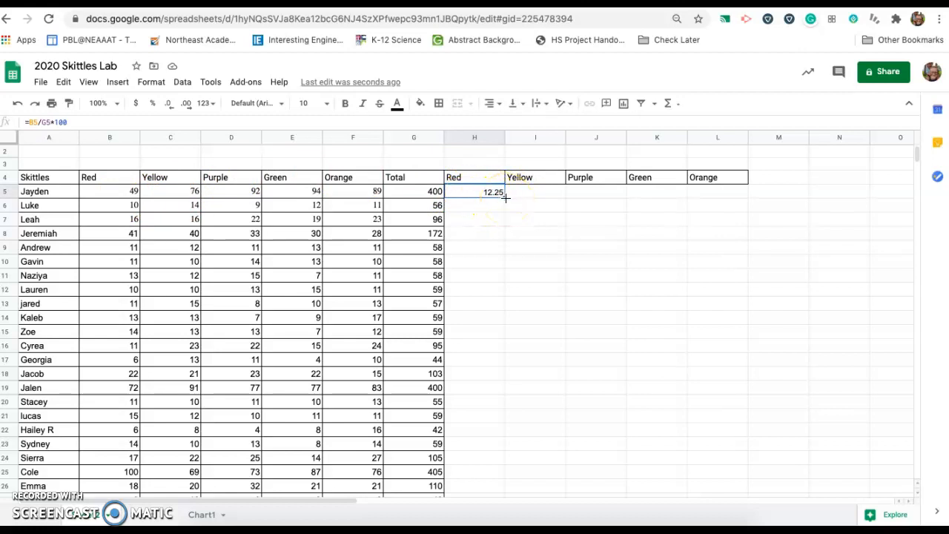
{"action": "left_click_drag", "start_coordinate": [505, 197], "coordinate": [514, 404]}
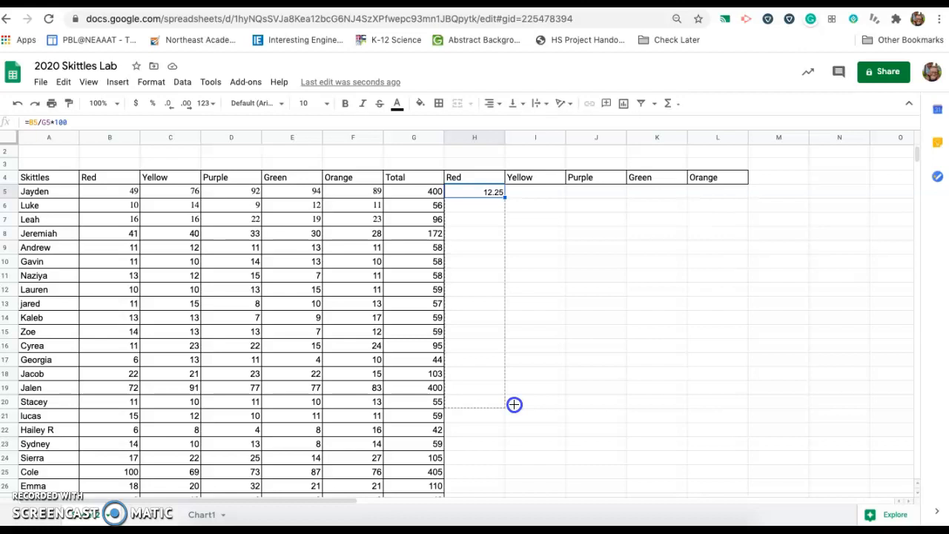
{"action": "left_click_drag", "start_coordinate": [514, 404], "coordinate": [507, 350]}
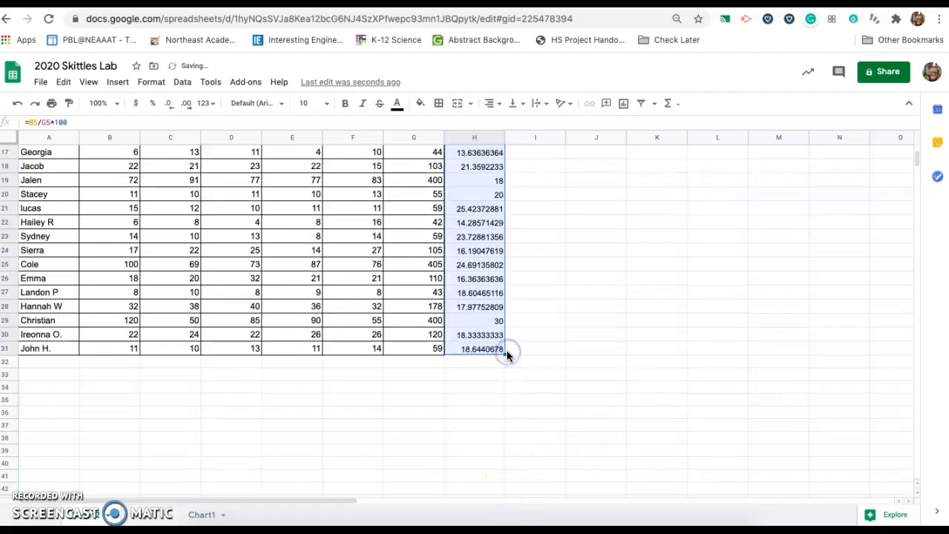
- Calculate the first student's yellow percentage in I5 with the formula =C5/G5*100
{"action": "scroll", "coordinate": [552, 368], "scroll_direction": "up", "scroll_amount": 1}
{"action": "scroll", "coordinate": [552, 361], "scroll_direction": "up", "scroll_amount": 5}
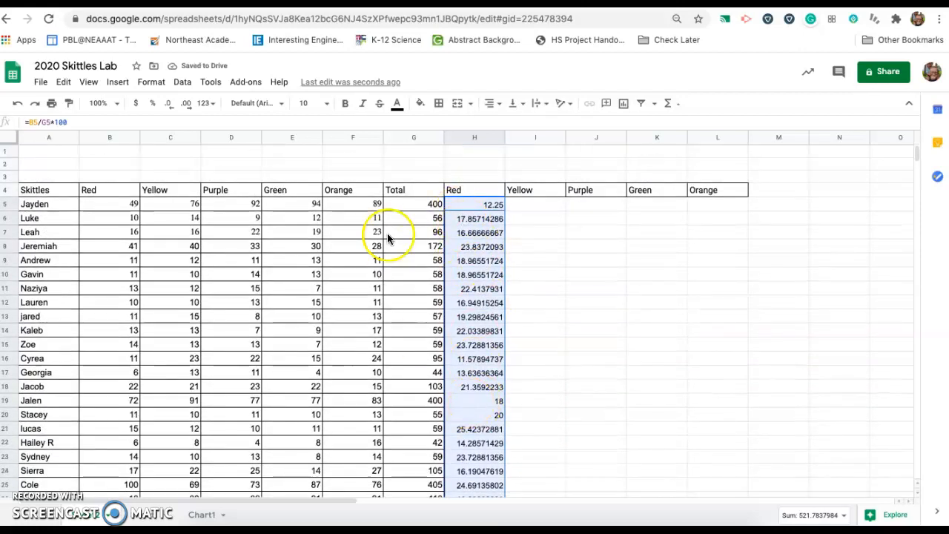
{"action": "left_click", "coordinate": [541, 206]}
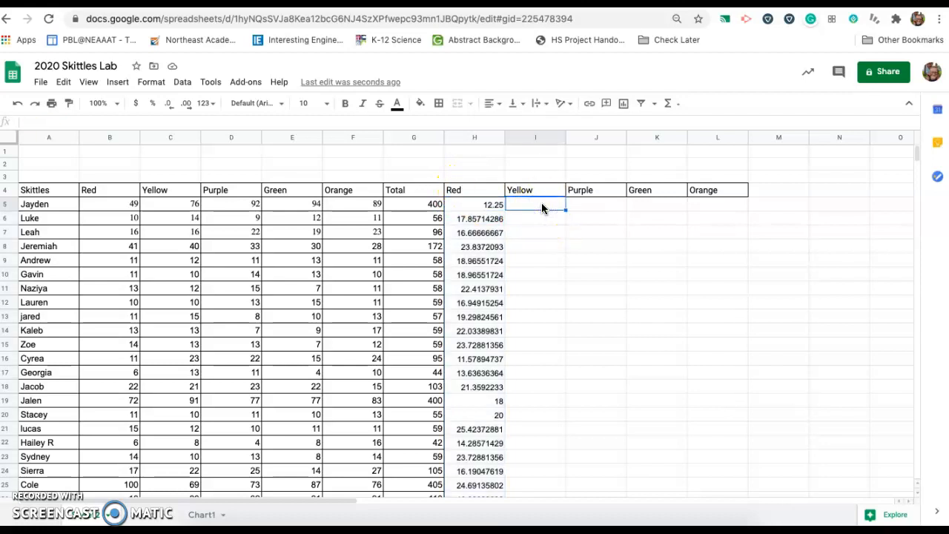
{"action": "type", "text": "="}
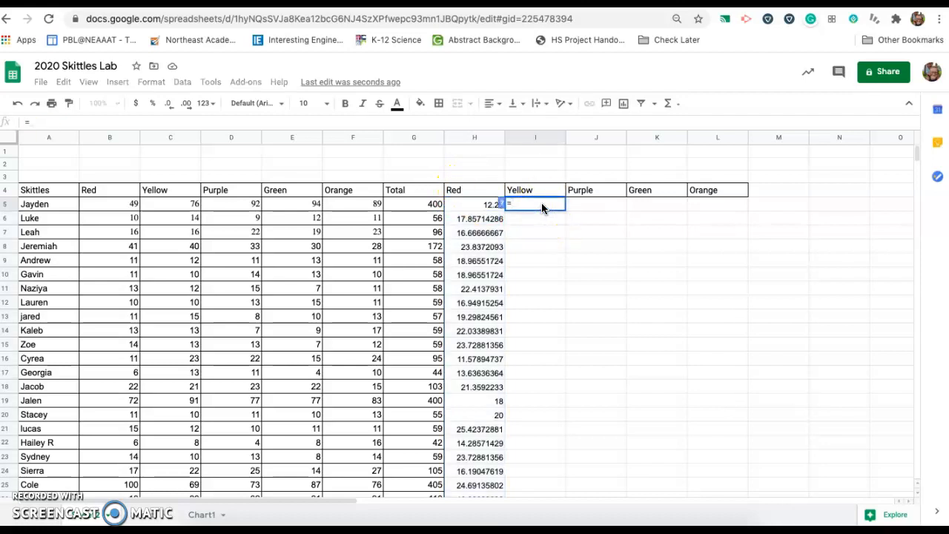
{"action": "left_click", "coordinate": [177, 205]}
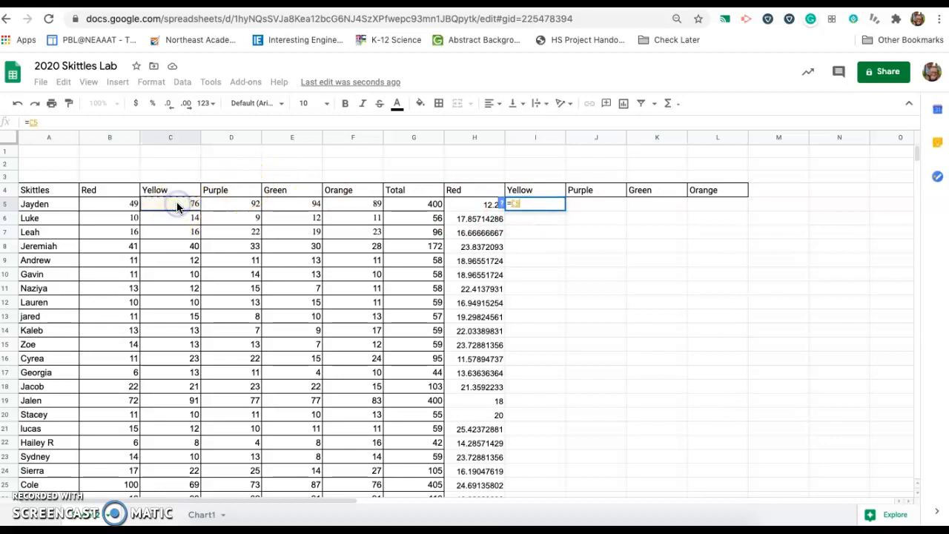
{"action": "type", "text": "/"}
{"action": "left_click", "coordinate": [403, 206]}
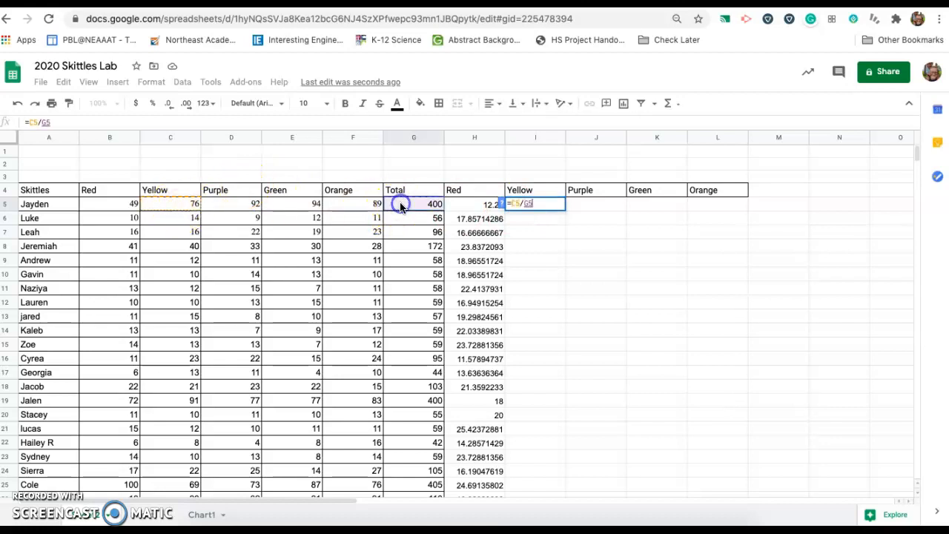
{"action": "type", "text": "*100"}
{"action": "key", "text": "Return"}
- Fill the yellow percentage formula from I5 down through I31
{"action": "left_click", "coordinate": [531, 204]}
{"action": "left_click_drag", "start_coordinate": [565, 209], "coordinate": [569, 380]}
{"action": "scroll", "coordinate": [538, 389], "scroll_direction": "up", "scroll_amount": 5}
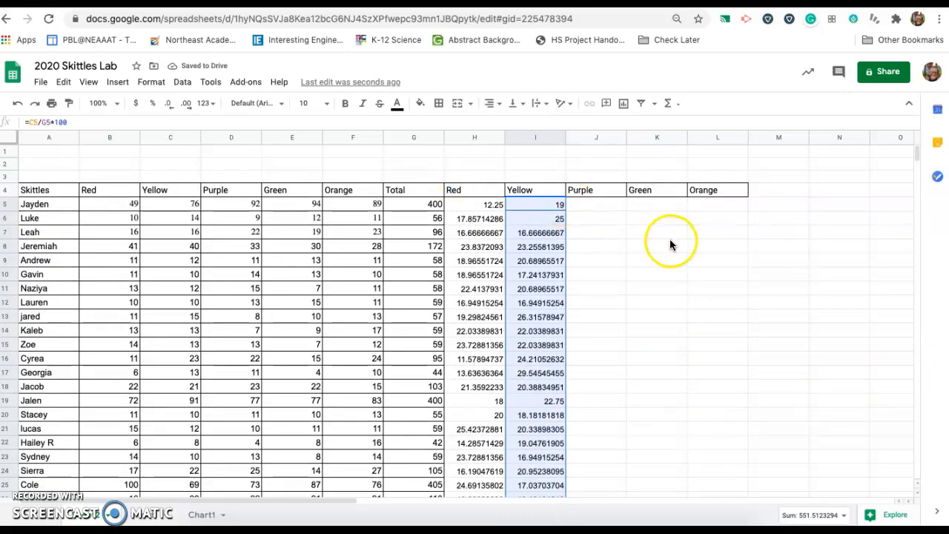
- Label the row below the last student in A32 as "Total All"
{"action": "scroll", "coordinate": [334, 288], "scroll_direction": "down", "scroll_amount": 1}
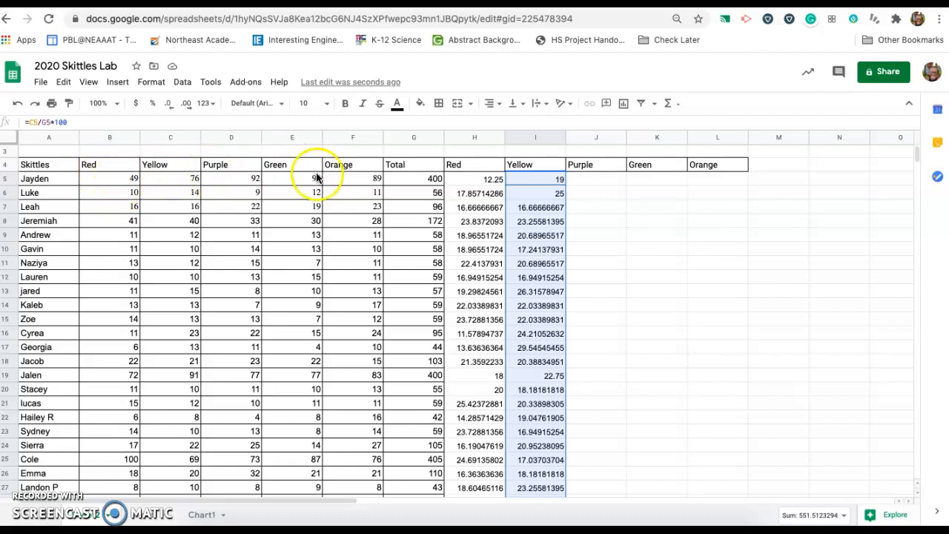
{"action": "scroll", "coordinate": [353, 278], "scroll_direction": "down", "scroll_amount": 2}
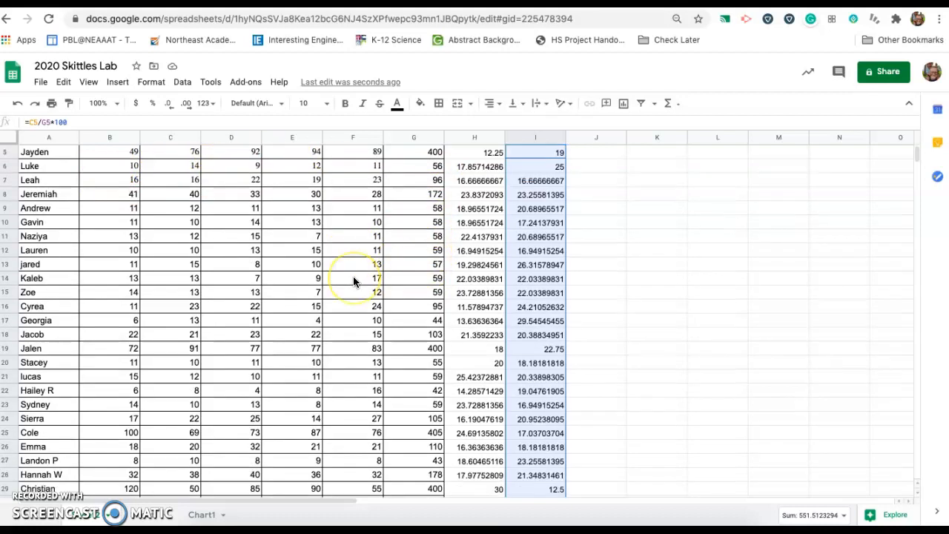
{"action": "scroll", "coordinate": [353, 280], "scroll_direction": "down", "scroll_amount": 3}
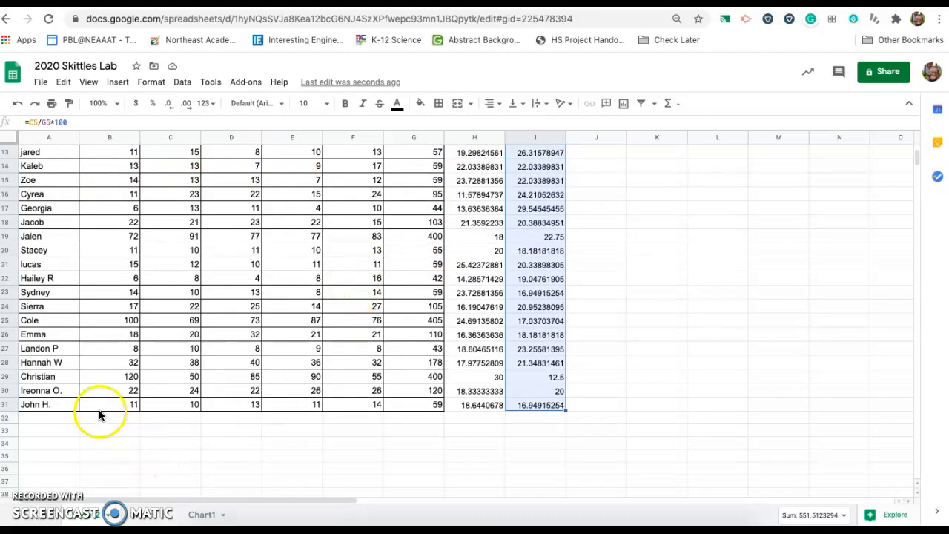
{"action": "left_click", "coordinate": [42, 421]}
{"action": "type", "text": "Total All"}
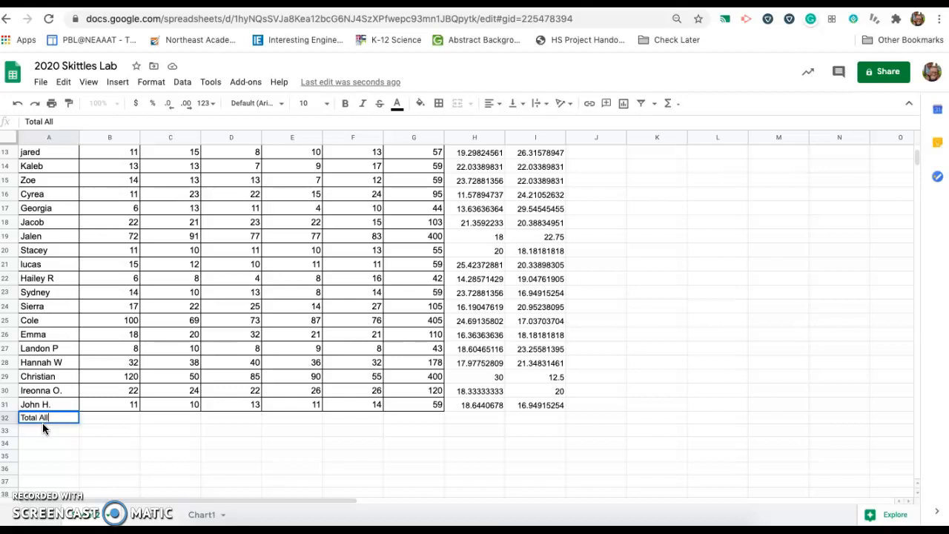
{"action": "key", "text": "Tab"}
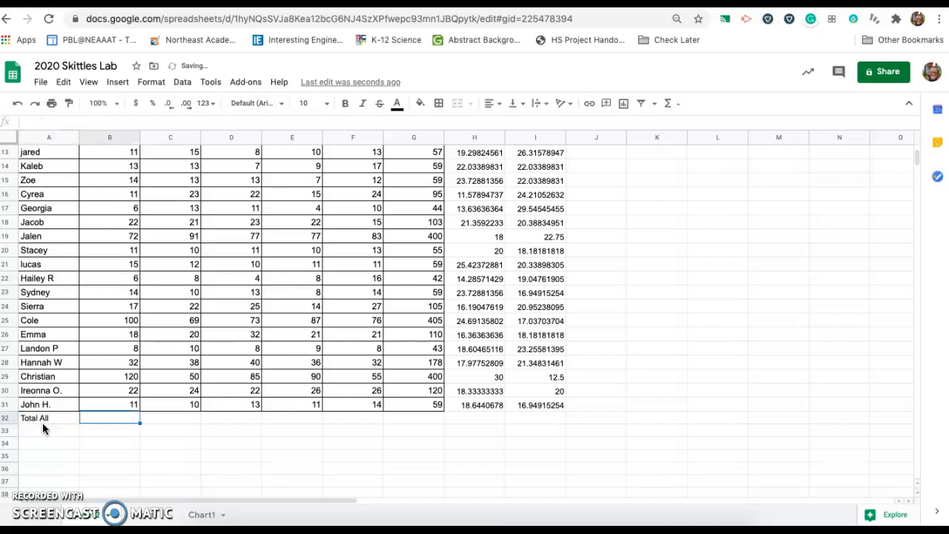
- Total the class's red counts in B32 with the formula =Sum(B5:B31)
{"action": "left_click", "coordinate": [123, 424]}
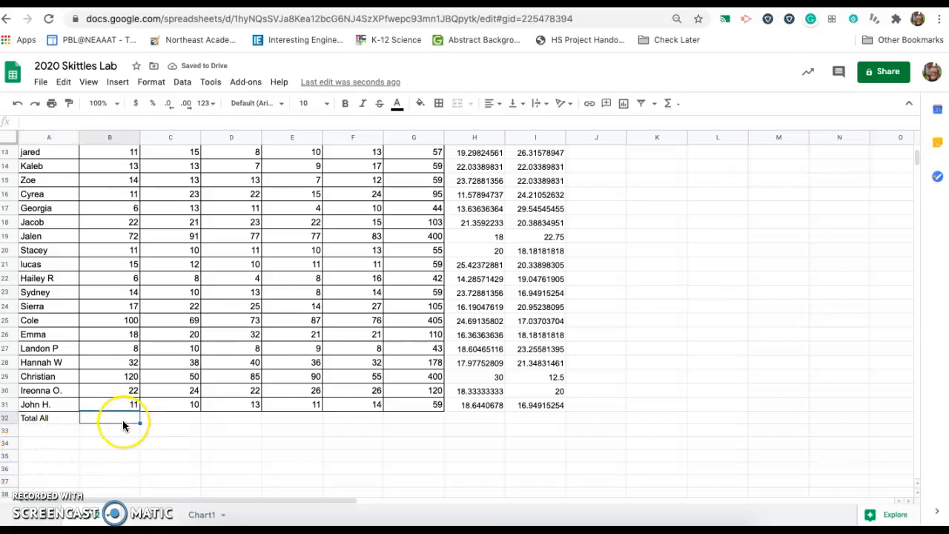
{"action": "type", "text": "=S"}
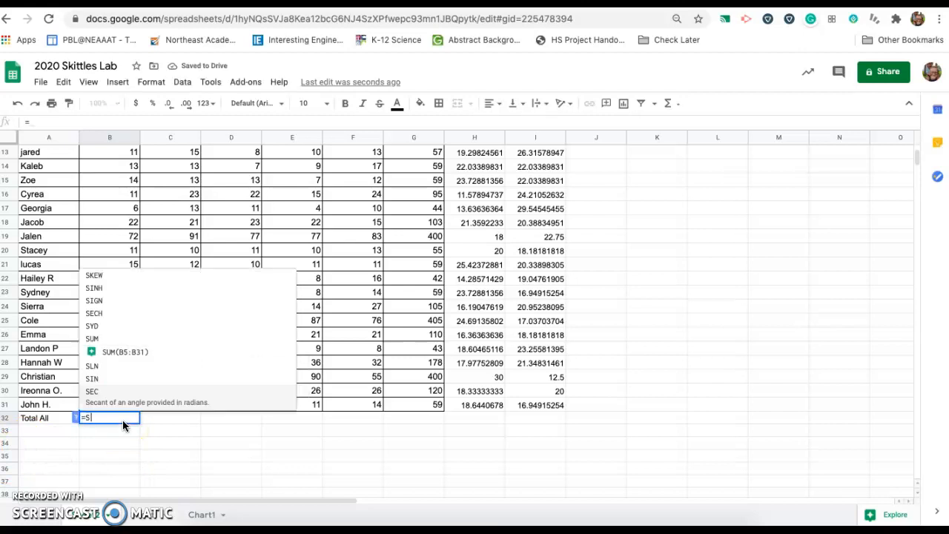
{"action": "type", "text": "um"}
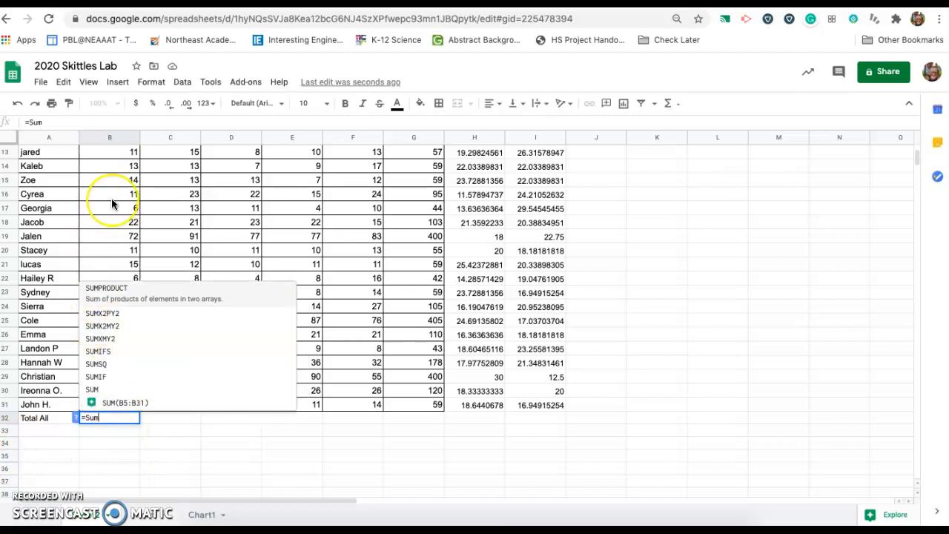
{"action": "scroll", "coordinate": [112, 203], "scroll_direction": "up", "scroll_amount": 5}
{"action": "scroll", "coordinate": [113, 205], "scroll_direction": "up", "scroll_amount": 1}
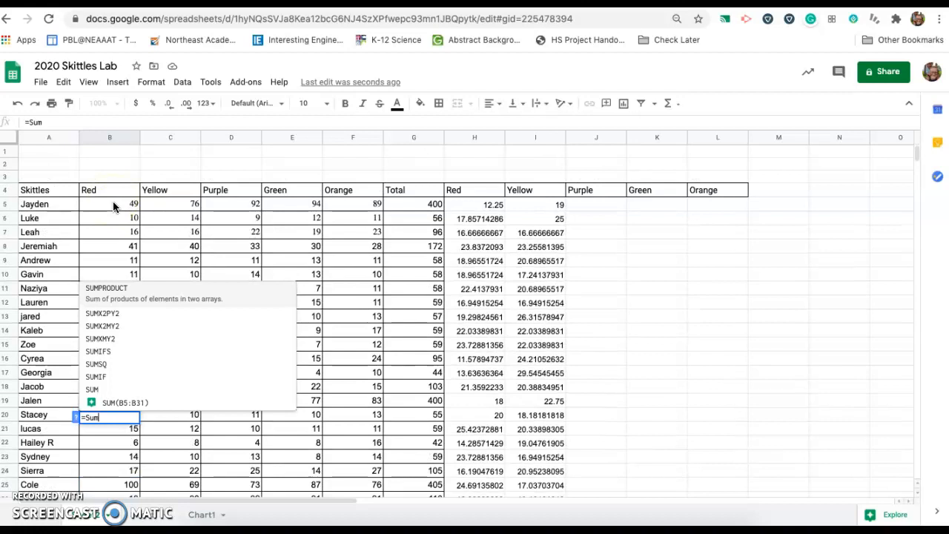
{"action": "type", "text": "("}
{"action": "left_click_drag", "start_coordinate": [112, 201], "coordinate": [123, 418]}
{"action": "type", "text": ")"}
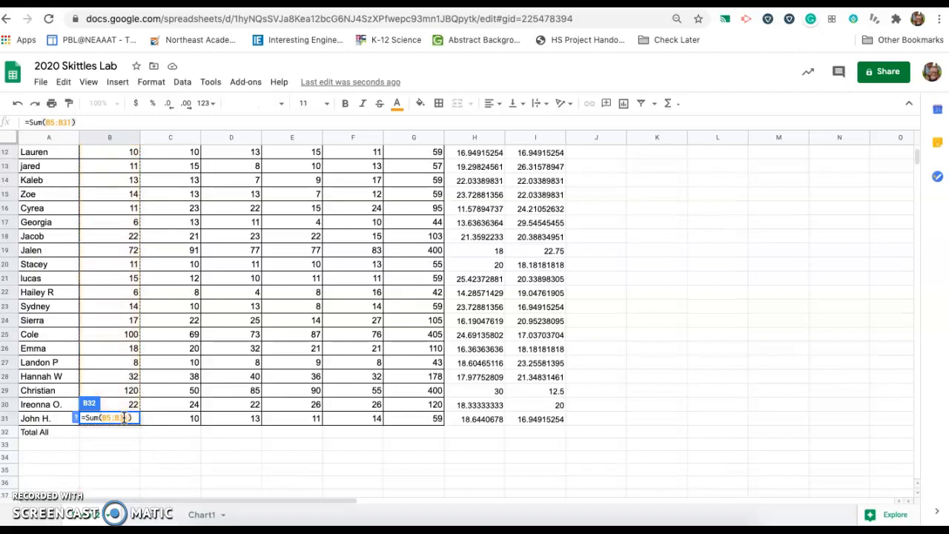
{"action": "key", "text": "Return"}
- Fill the sum formula from B32 across to G32 and make the grand total in G32 bold
{"action": "left_click", "coordinate": [138, 436]}
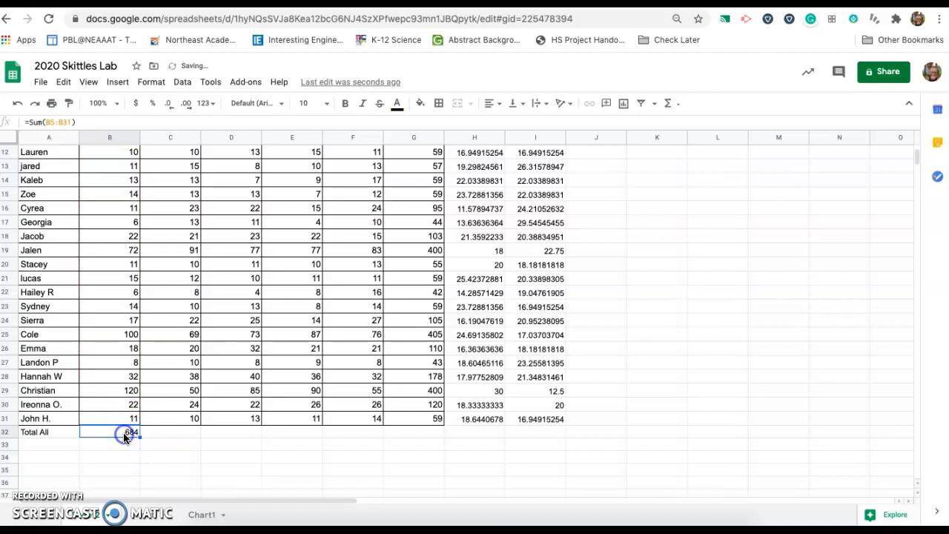
{"action": "left_click_drag", "start_coordinate": [140, 436], "coordinate": [415, 433]}
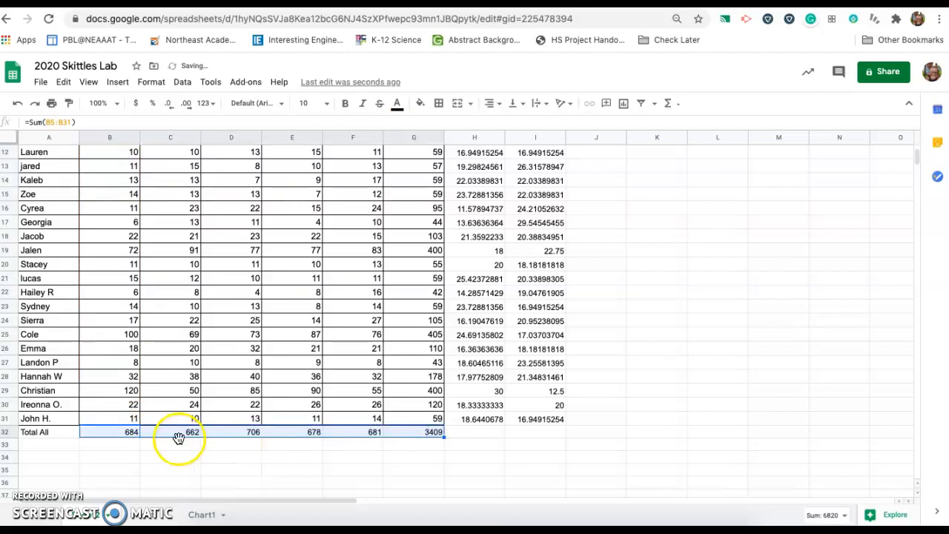
{"action": "left_click", "coordinate": [428, 432]}
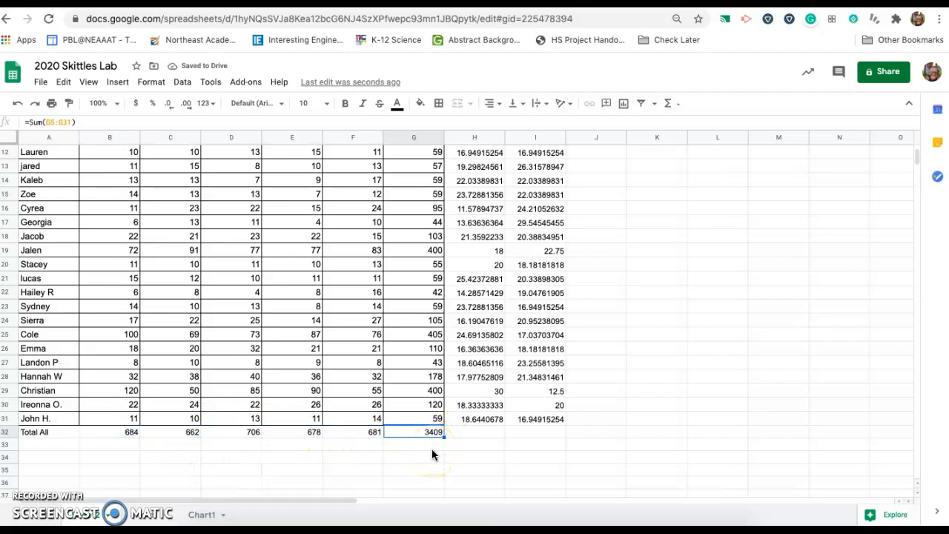
{"action": "key", "text": "ctrl+b"}
{"action": "left_click", "coordinate": [413, 454]}
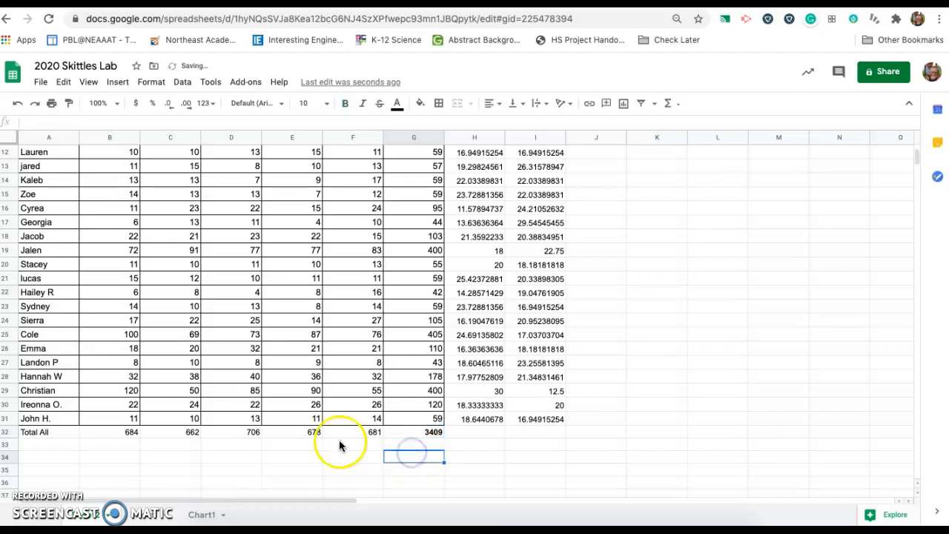
- Calculate the class's red percentage in B33 with the formula =B32/G32*100
{"action": "left_click", "coordinate": [126, 447]}
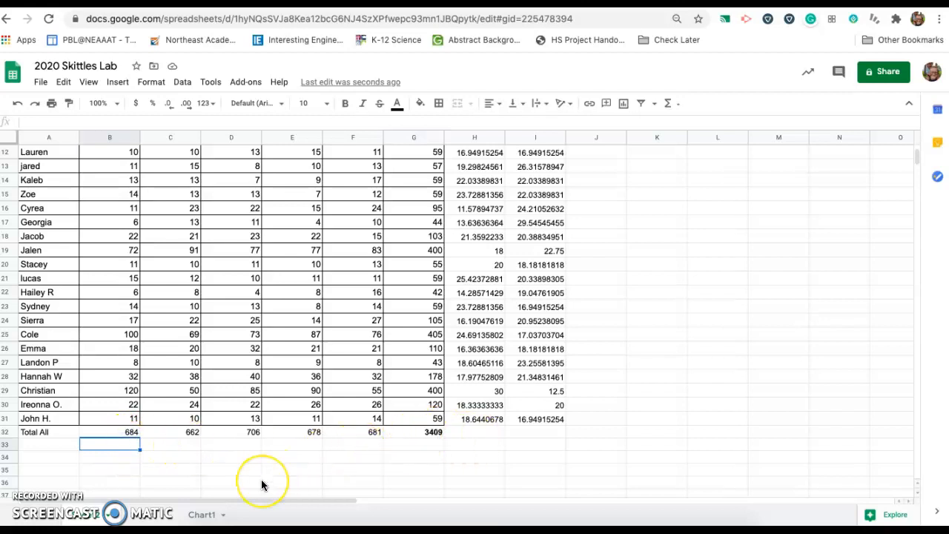
{"action": "type", "text": "="}
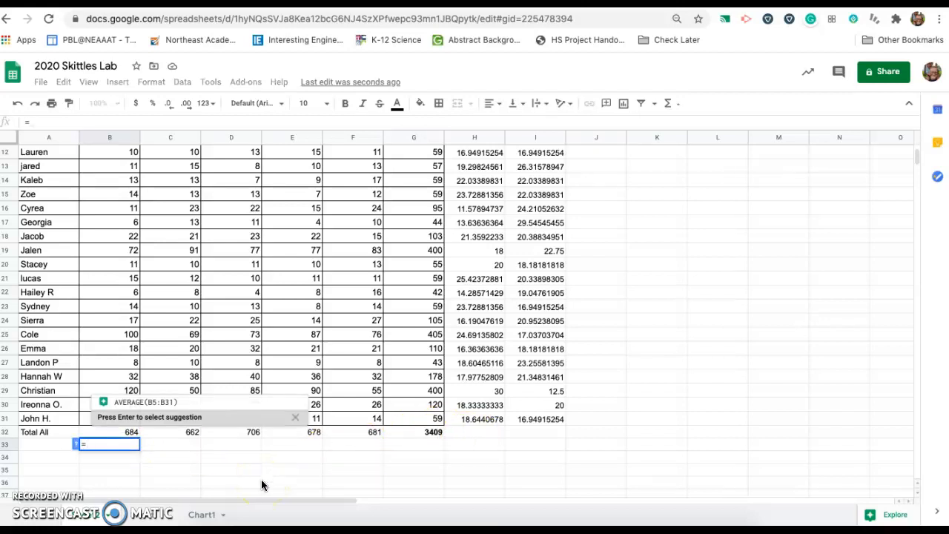
{"action": "left_click", "coordinate": [130, 433]}
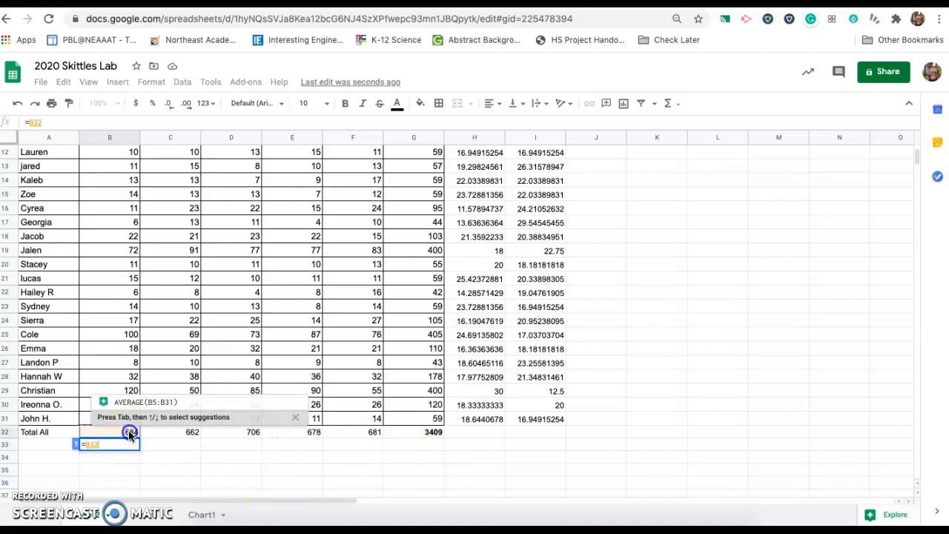
{"action": "type", "text": "/"}
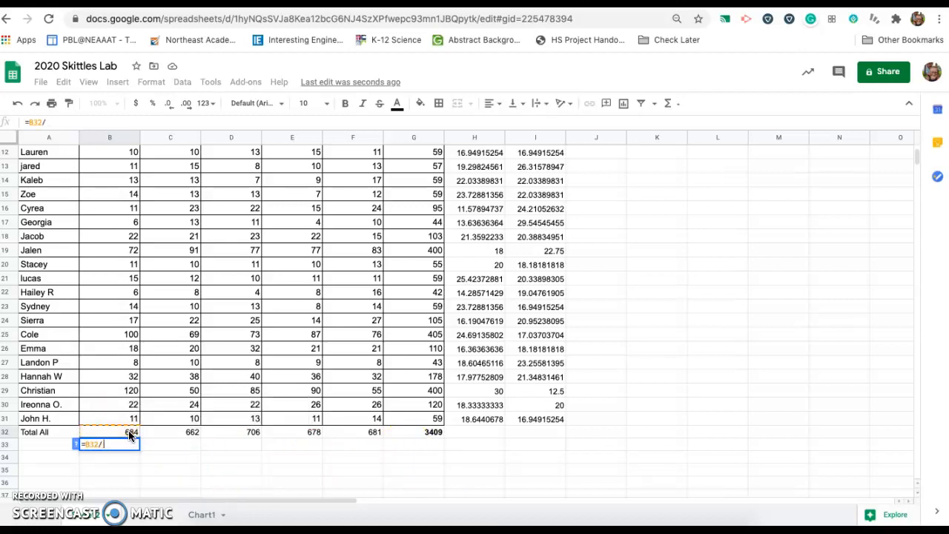
{"action": "left_click", "coordinate": [430, 432]}
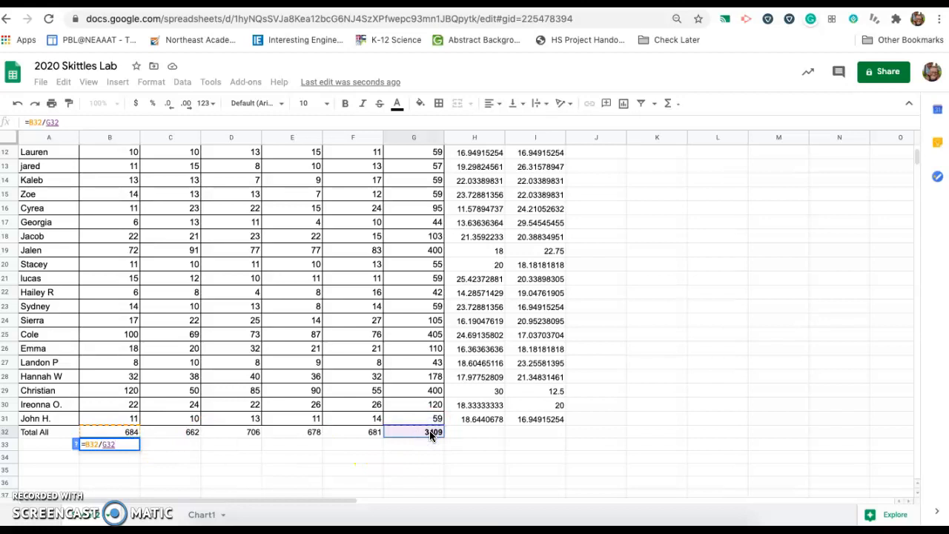
{"action": "type", "text": "*100"}
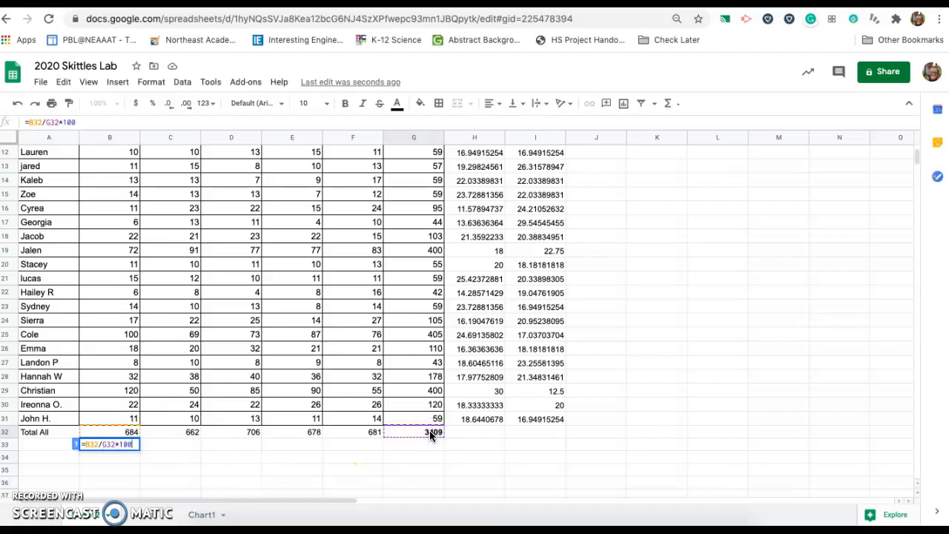
{"action": "key", "text": "Return"}
{"action": "left_click", "coordinate": [132, 446]}
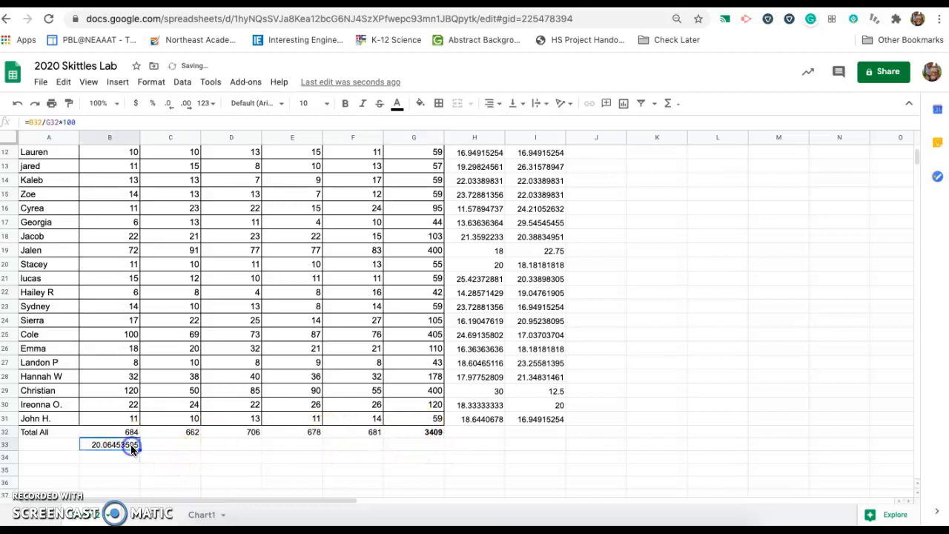
- Calculate the class's yellow percentage in C33 with the formula =C32/G32*100
{"action": "left_click", "coordinate": [181, 447]}
{"action": "type", "text": "="}
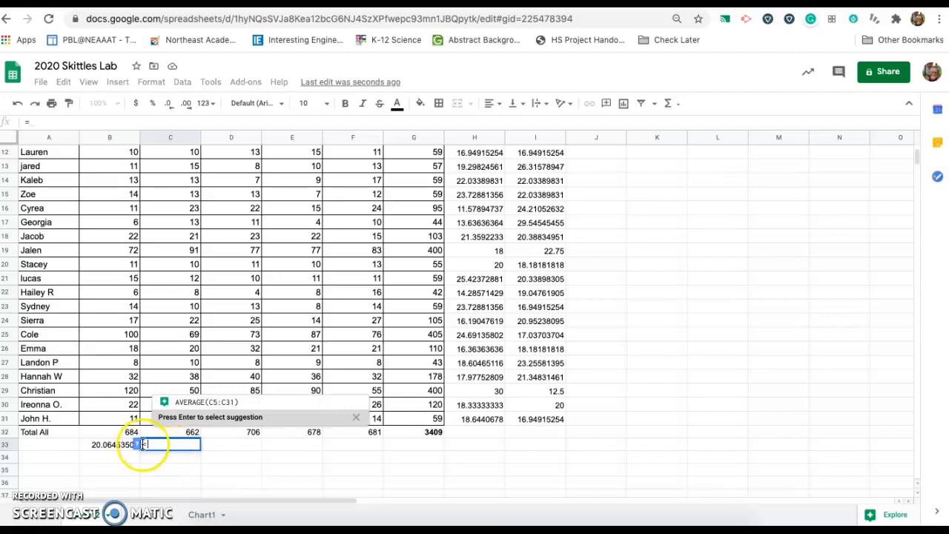
{"action": "left_click", "coordinate": [157, 431]}
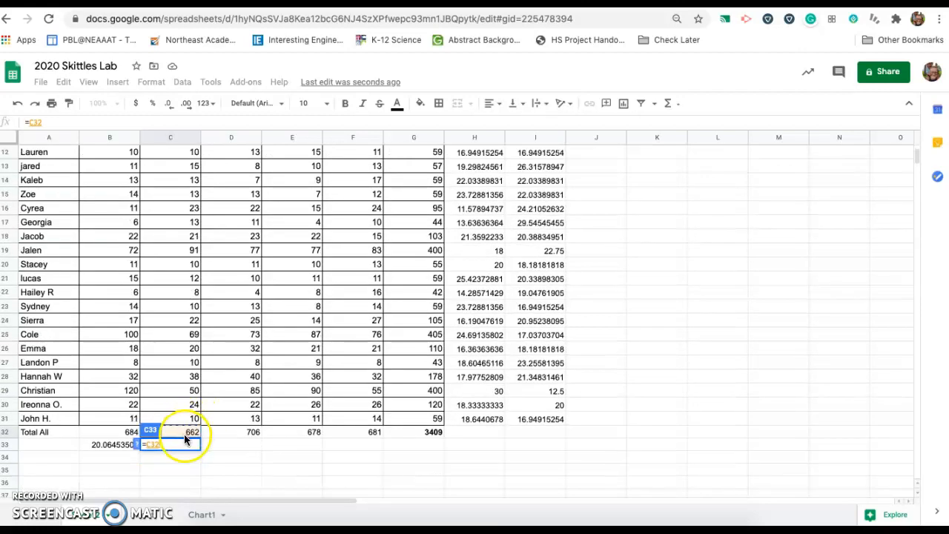
{"action": "type", "text": "/"}
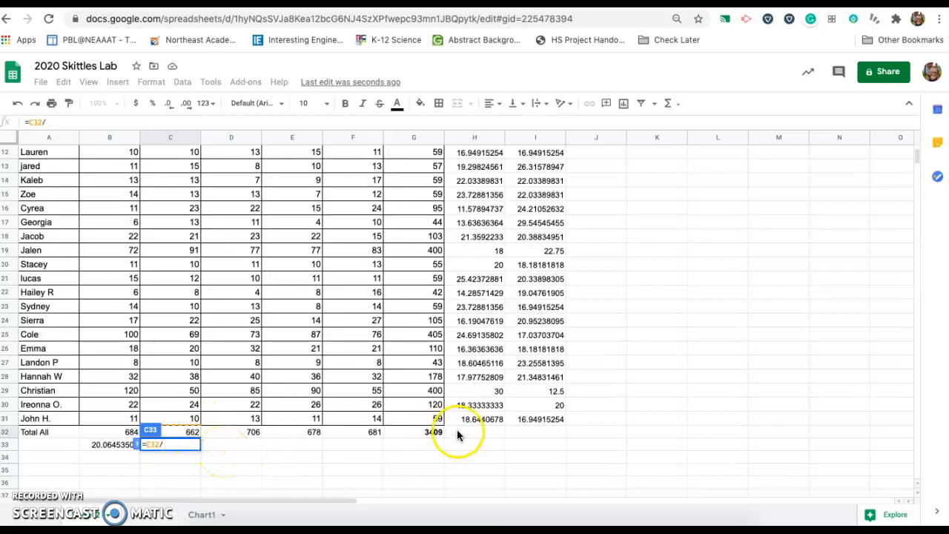
{"action": "left_click", "coordinate": [436, 433]}
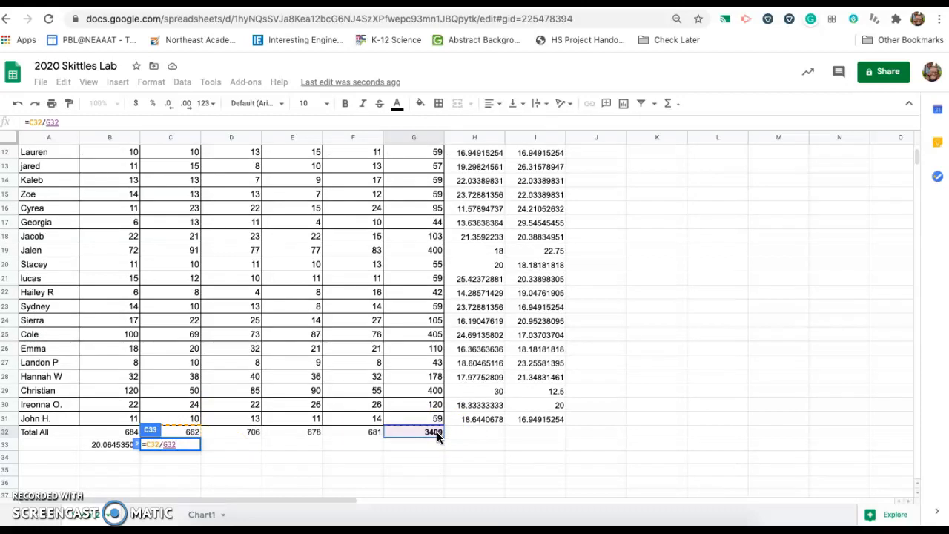
{"action": "type", "text": "*1"}
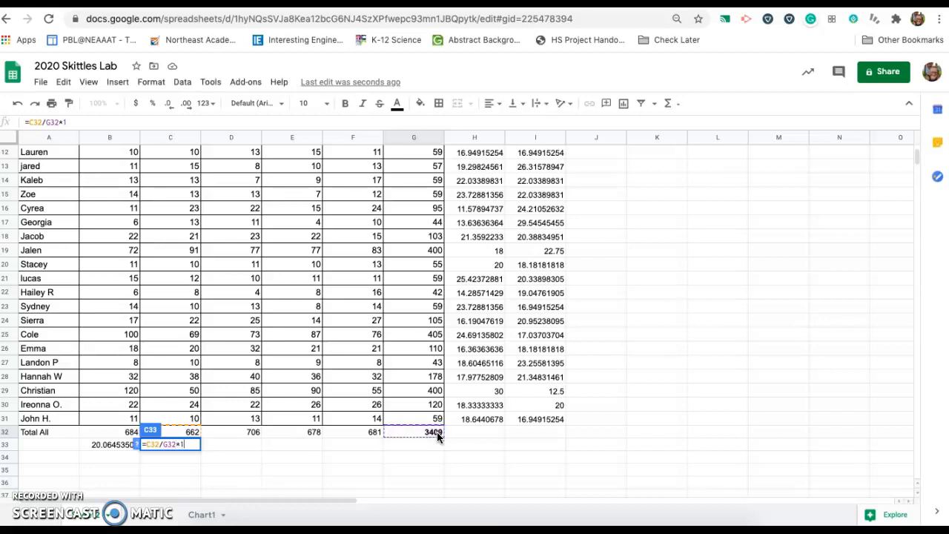
{"action": "type", "text": "00"}
{"action": "key", "text": "Return"}
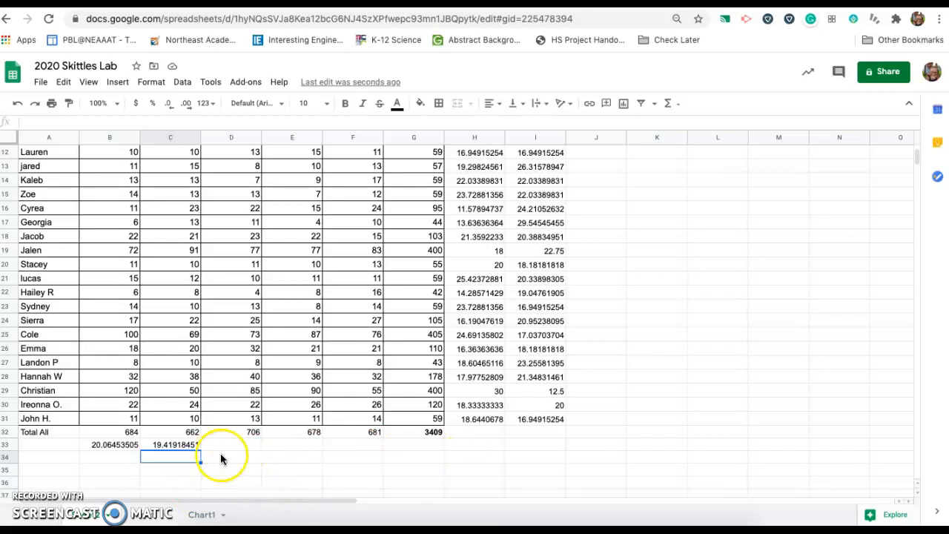
- Examine the completed class data sheet down to its %Comp Class section, and the peaks and lows of the Skittles line chart on Chart1
{"action": "left_click", "coordinate": [158, 517]}
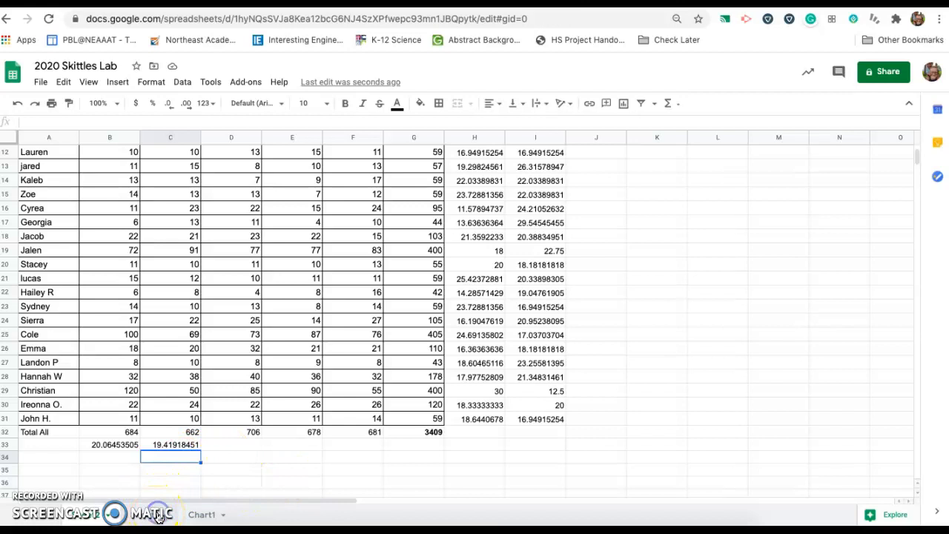
{"action": "scroll", "coordinate": [337, 370], "scroll_direction": "down", "scroll_amount": 8}
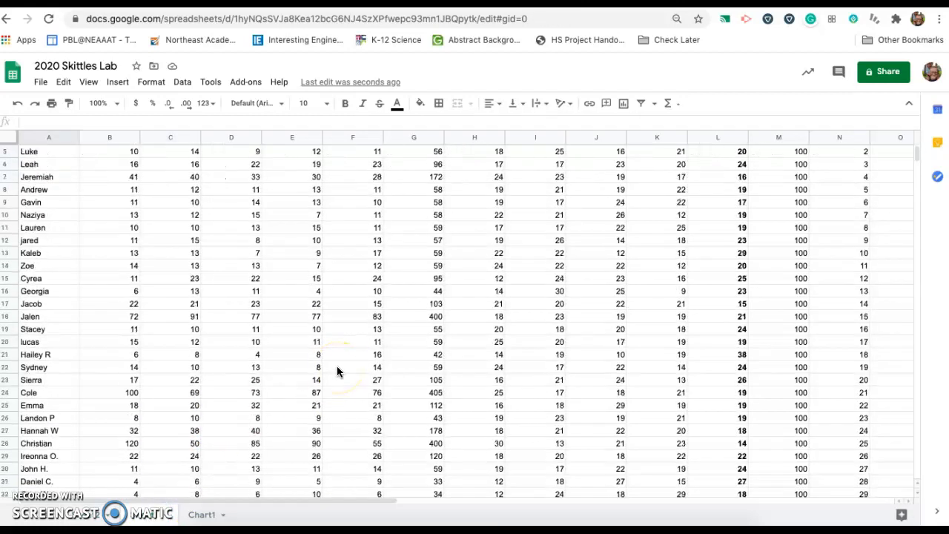
{"action": "scroll", "coordinate": [337, 370], "scroll_direction": "right", "scroll_amount": 1}
{"action": "scroll", "coordinate": [337, 370], "scroll_direction": "down", "scroll_amount": 4}
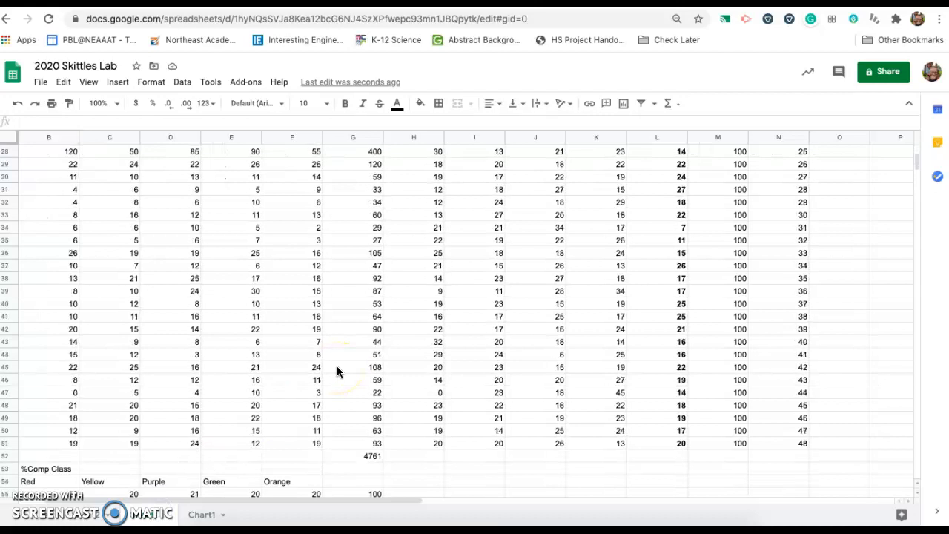
{"action": "scroll", "coordinate": [336, 371], "scroll_direction": "left", "scroll_amount": 1}
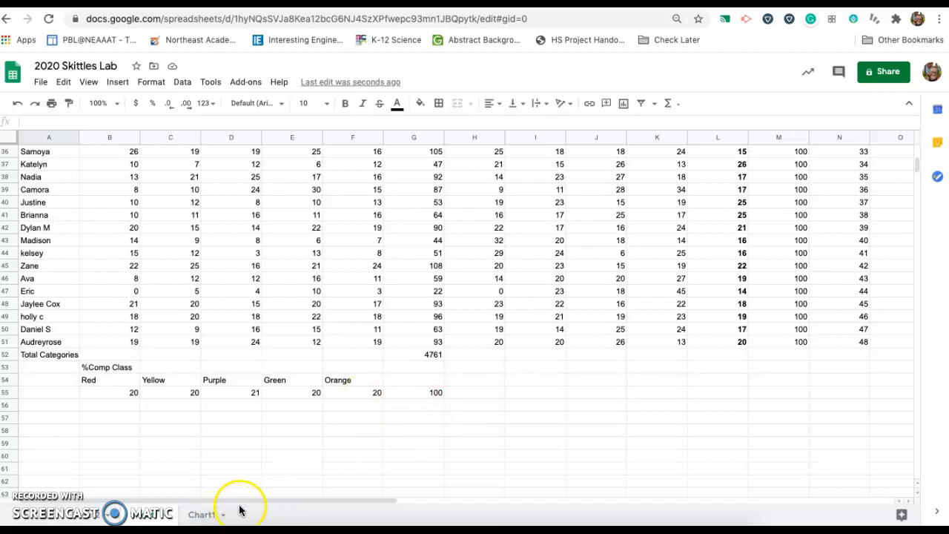
{"action": "left_click", "coordinate": [208, 518]}
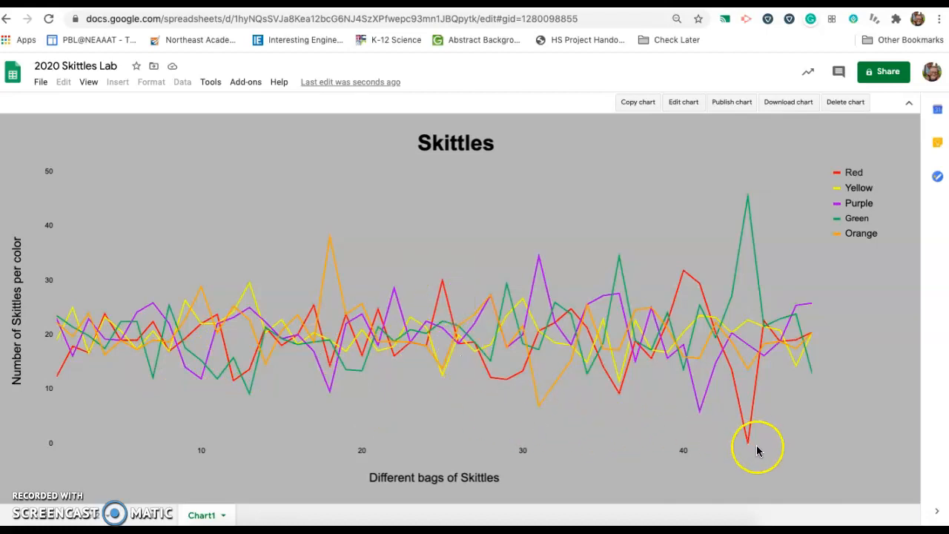
{"action": "mouse_move", "coordinate": [749, 444]}
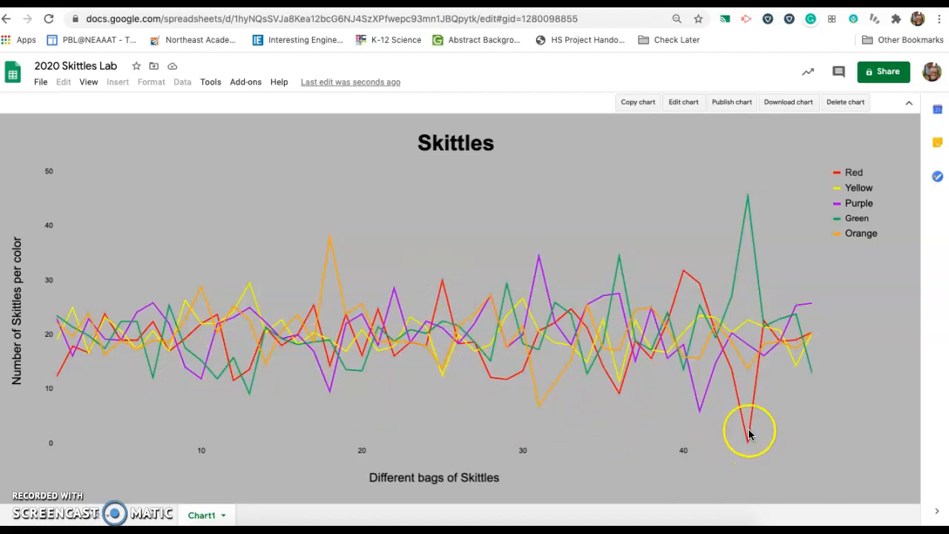
{"action": "mouse_move", "coordinate": [747, 198]}
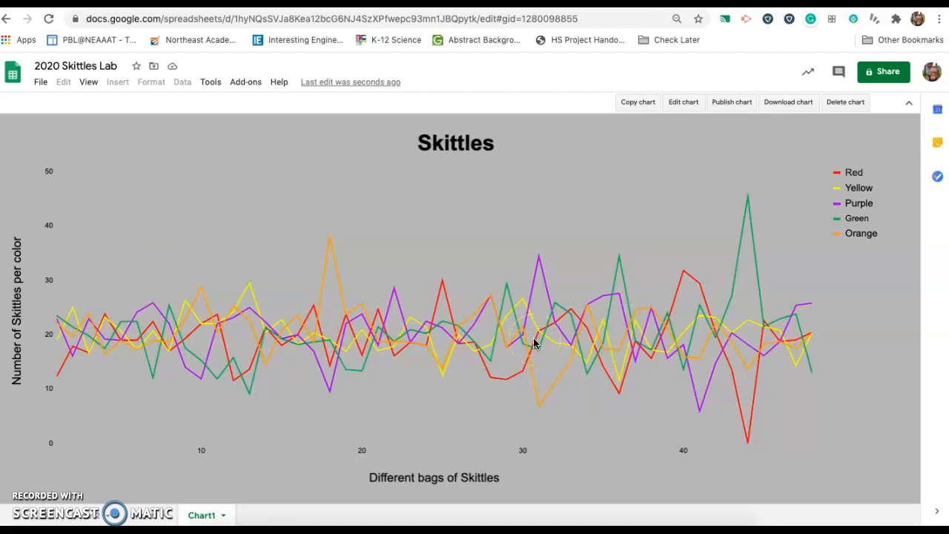
- Return to the working sheet and format the red and yellow percentages in H5:I31 as whole numbers without decimals
{"action": "left_click", "coordinate": [145, 517]}
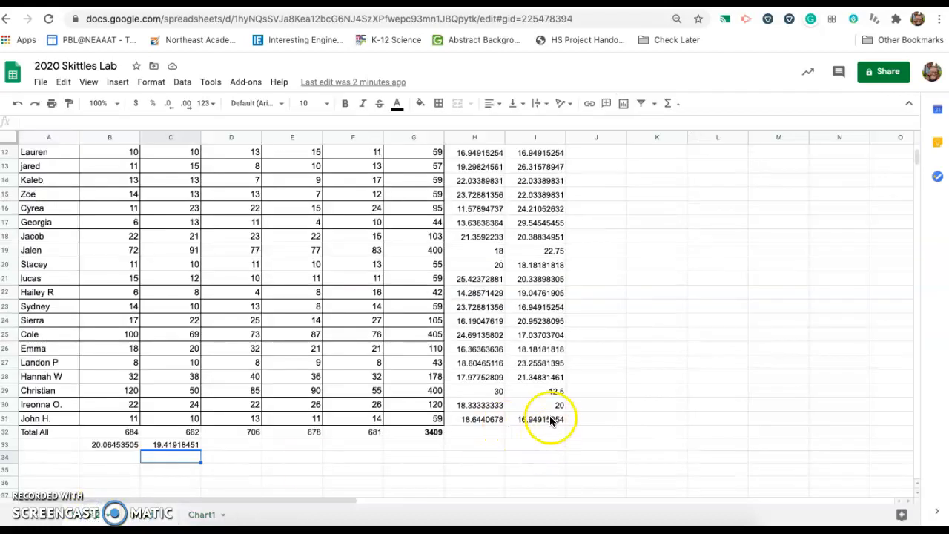
{"action": "left_click_drag", "start_coordinate": [542, 418], "coordinate": [482, 182]}
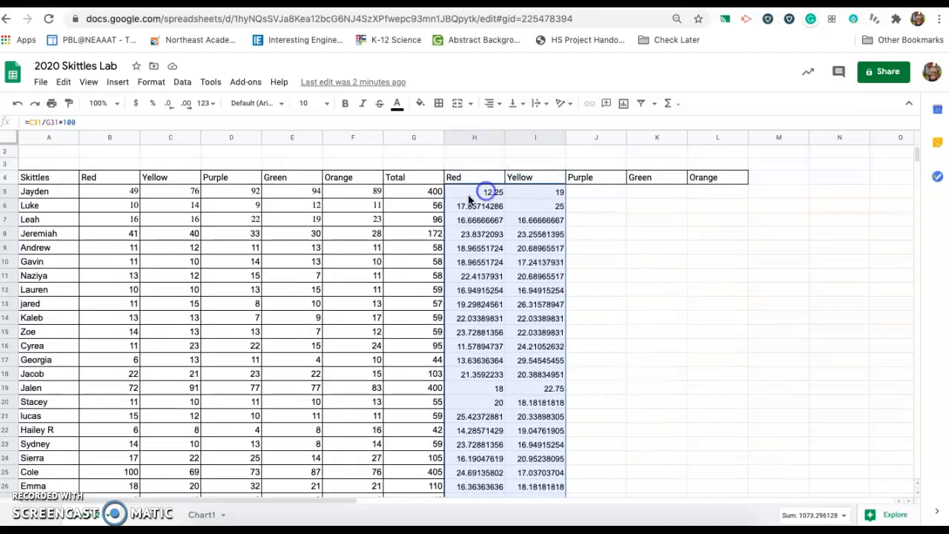
{"action": "left_click", "coordinate": [148, 84]}
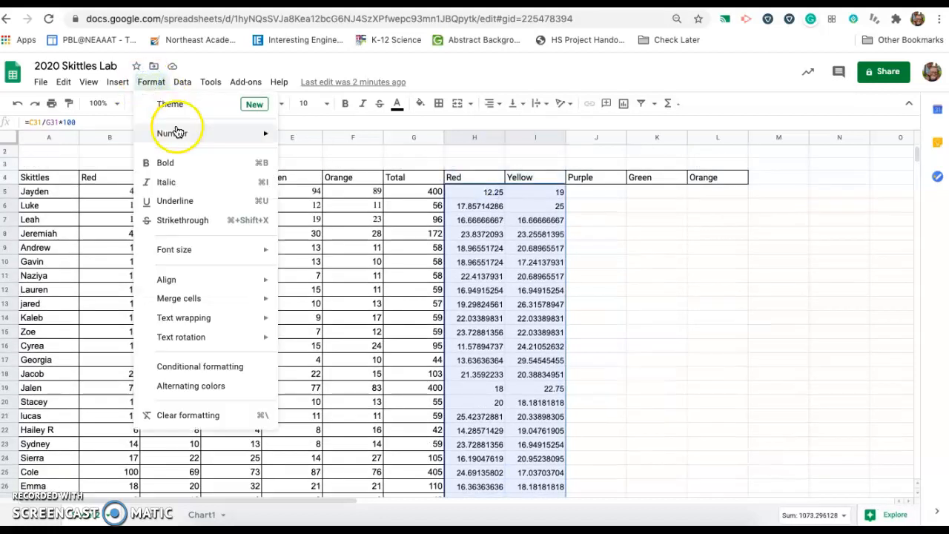
{"action": "mouse_move", "coordinate": [173, 132]}
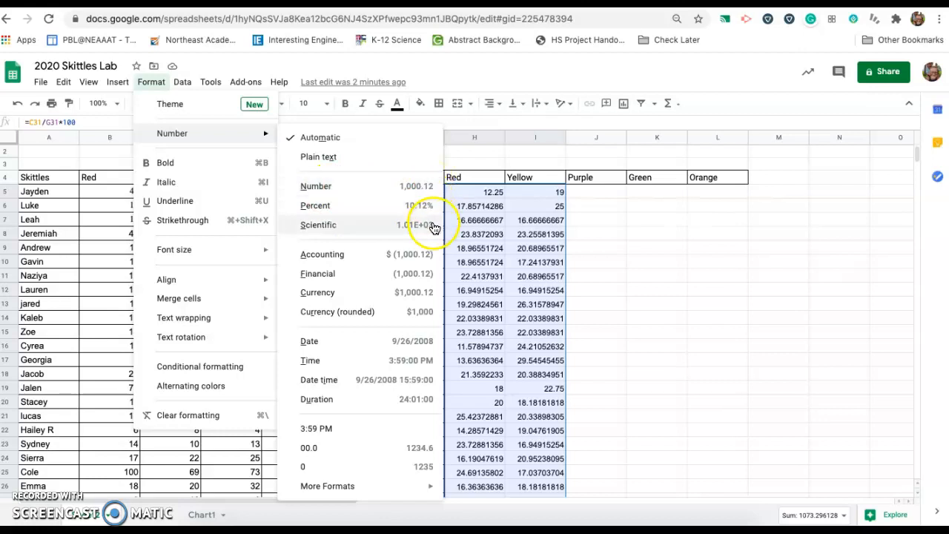
{"action": "left_click", "coordinate": [419, 469]}
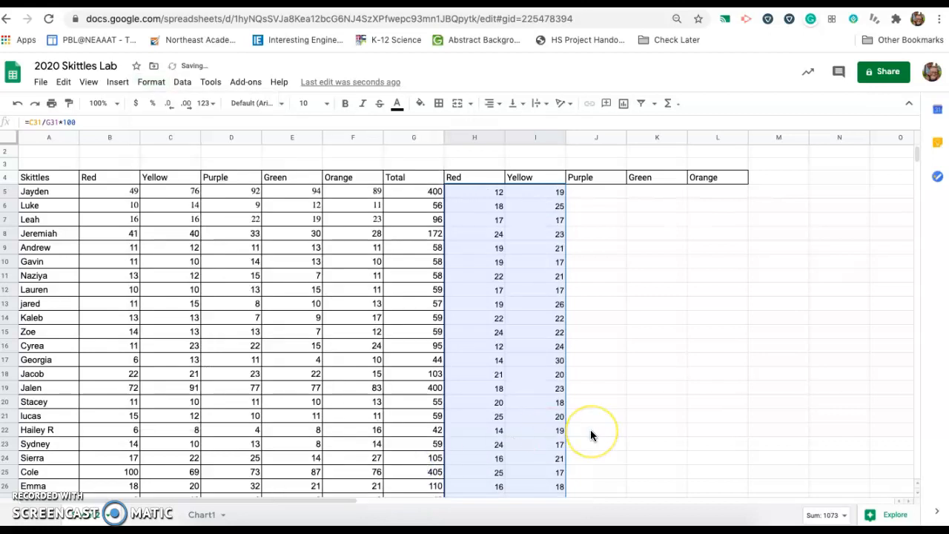
{"action": "scroll", "coordinate": [590, 429], "scroll_direction": "down", "scroll_amount": 1}
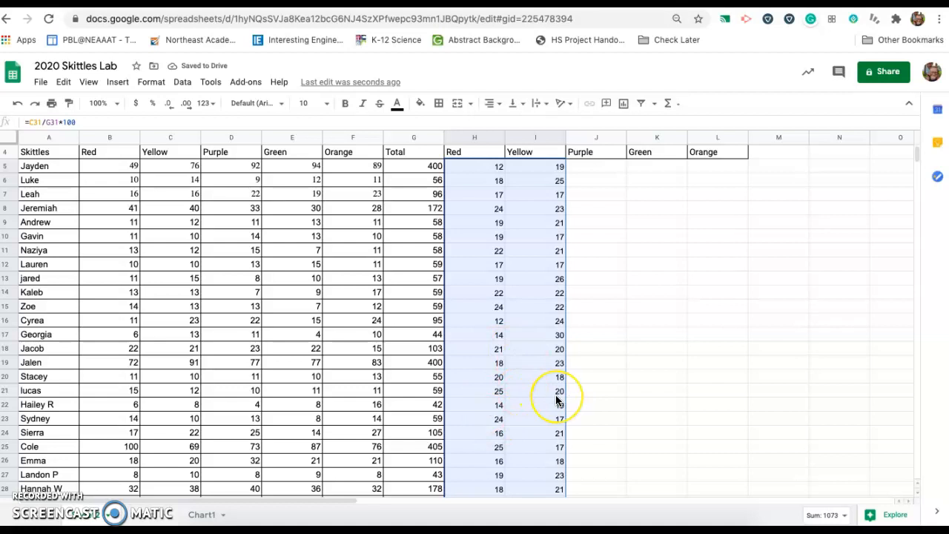
{"action": "scroll", "coordinate": [557, 400], "scroll_direction": "down", "scroll_amount": 2}
{"action": "scroll", "coordinate": [490, 404], "scroll_direction": "down", "scroll_amount": 2}
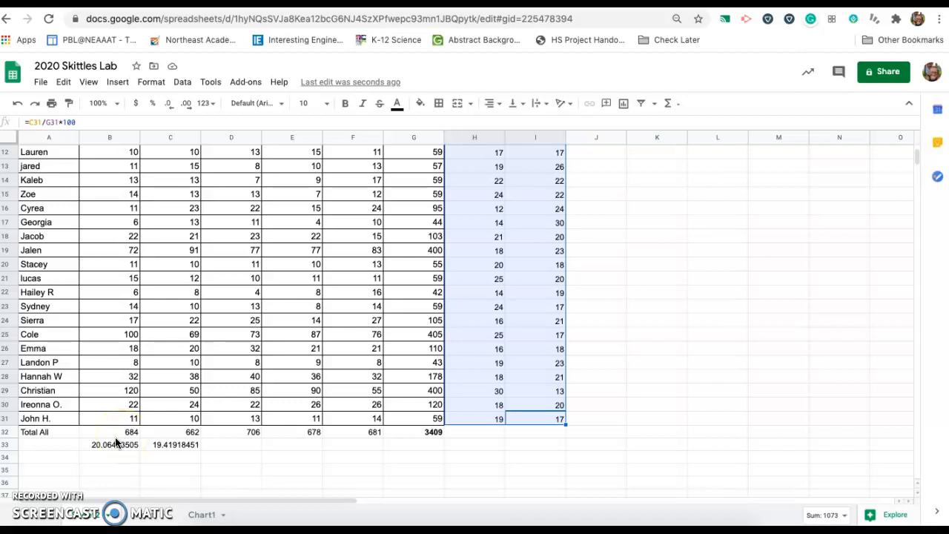
{"action": "left_click", "coordinate": [56, 475]}
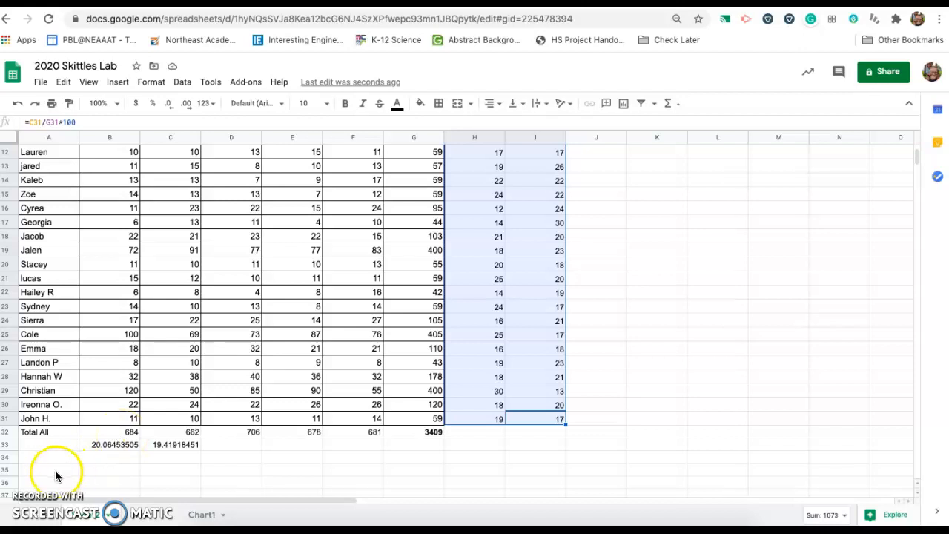